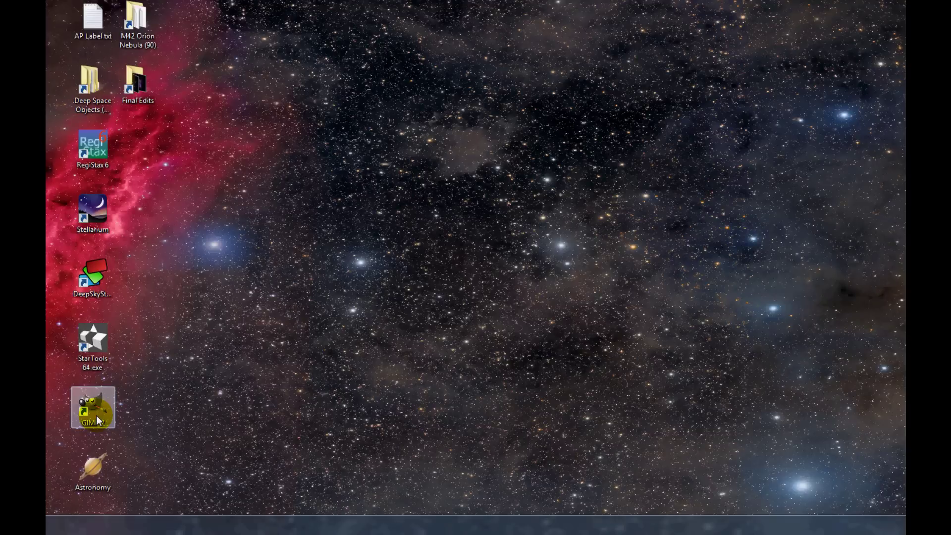
Launch GIMP and move its empty window slightly up on the desktop
click(98, 365)
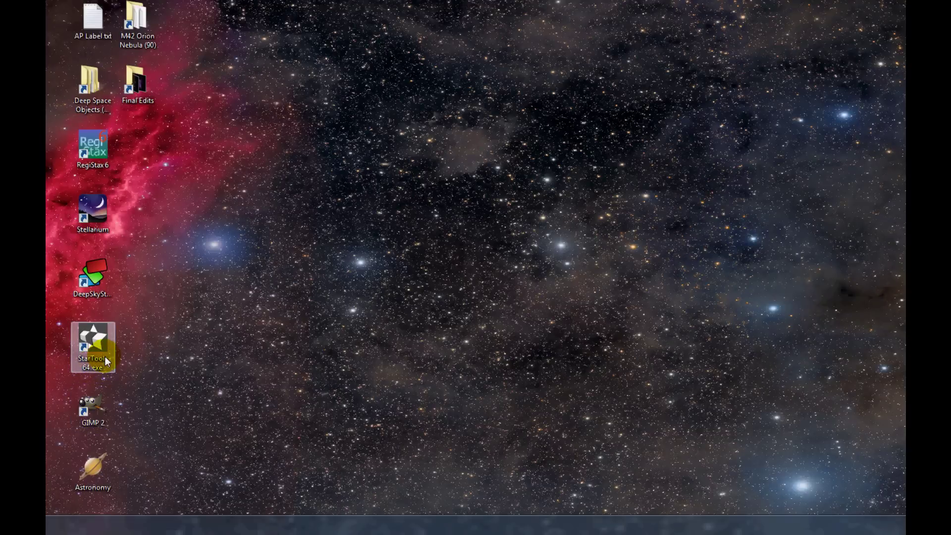
click(100, 417)
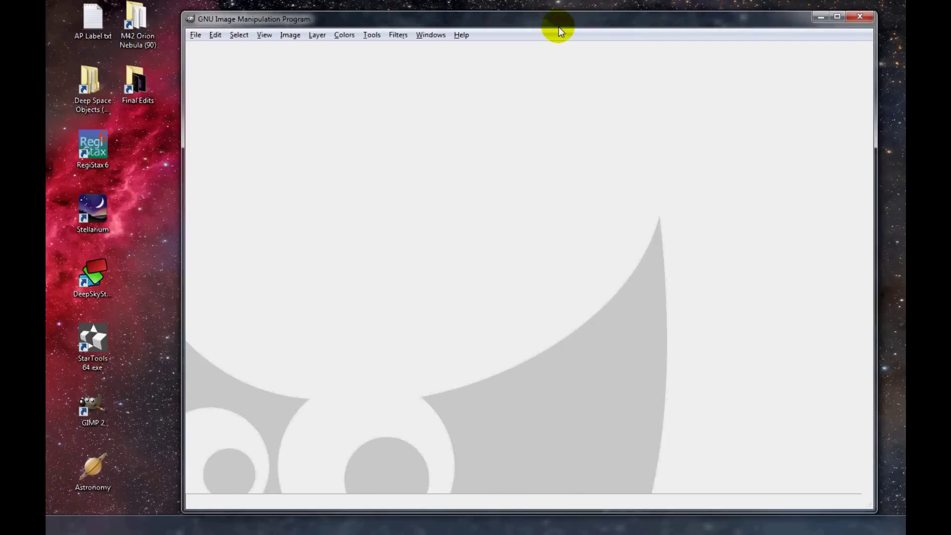
drag(555, 21, 549, 11)
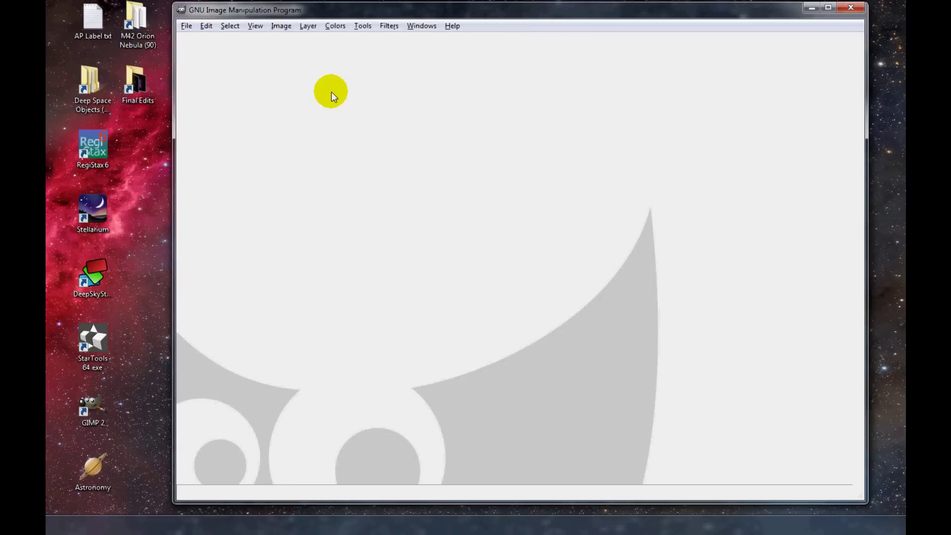
Open the image "3.30.14 - M42 Orion (5).tiff" from the Processed folder
click(187, 26)
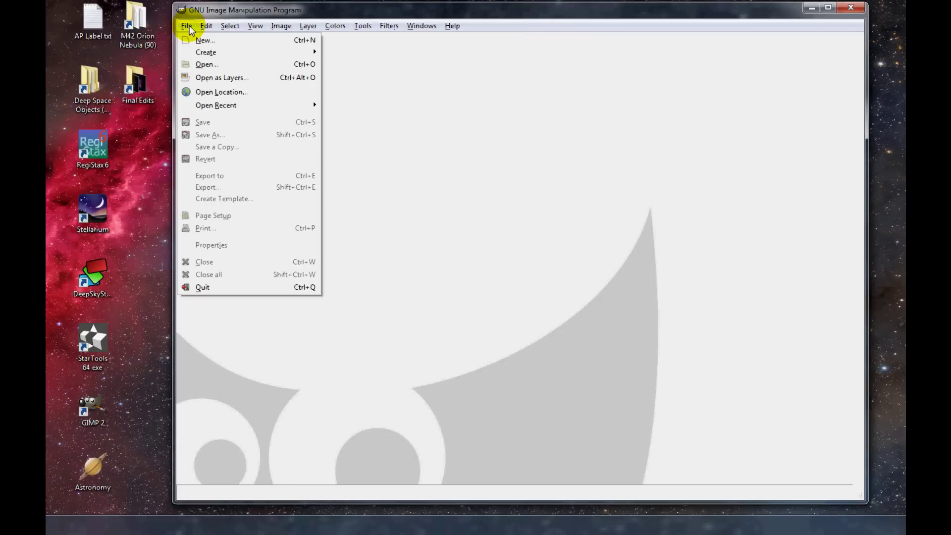
click(204, 65)
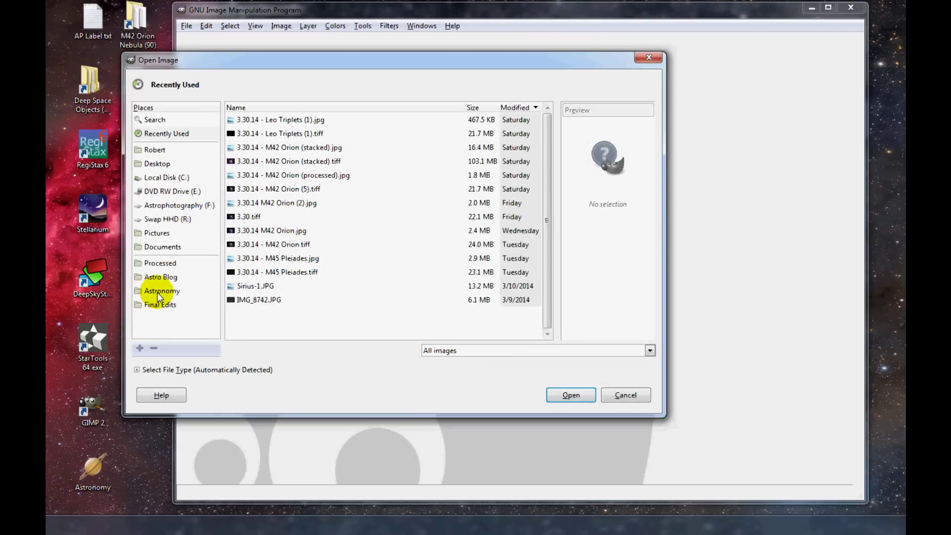
click(157, 265)
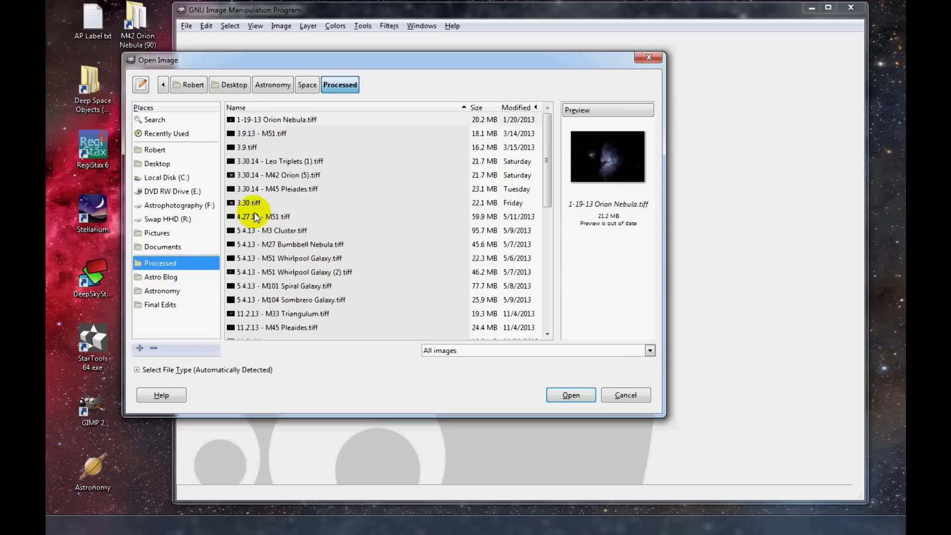
click(260, 178)
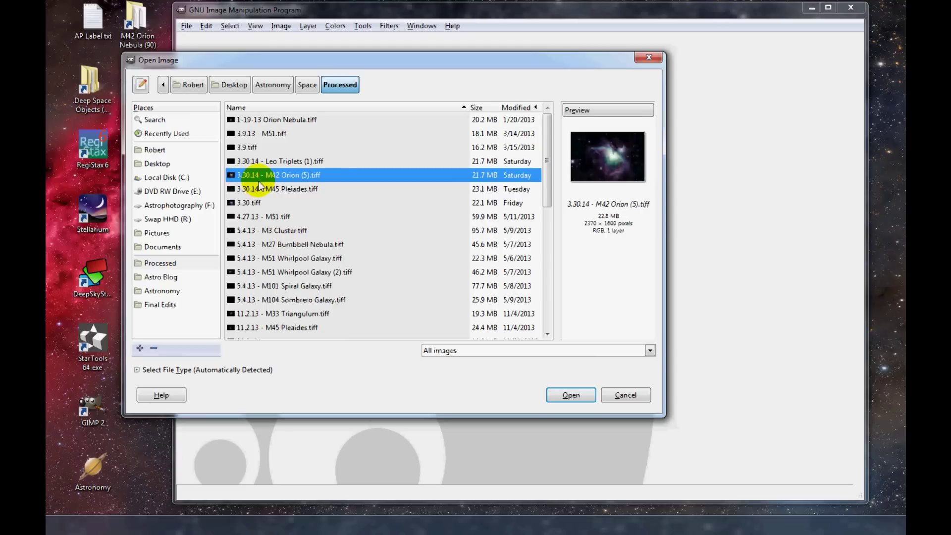
click(573, 395)
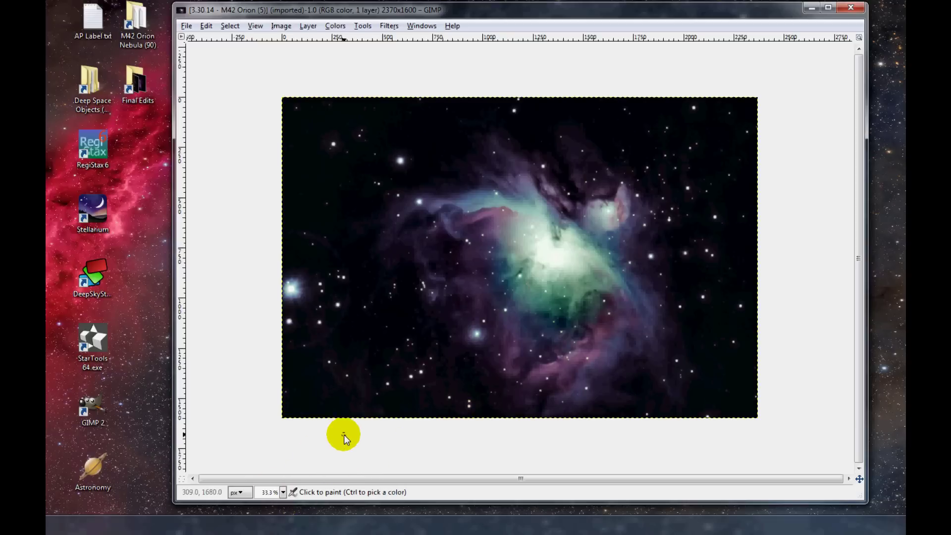
Set the image zoom to 50 % and widen the image window to fit more of the nebula
click(283, 492)
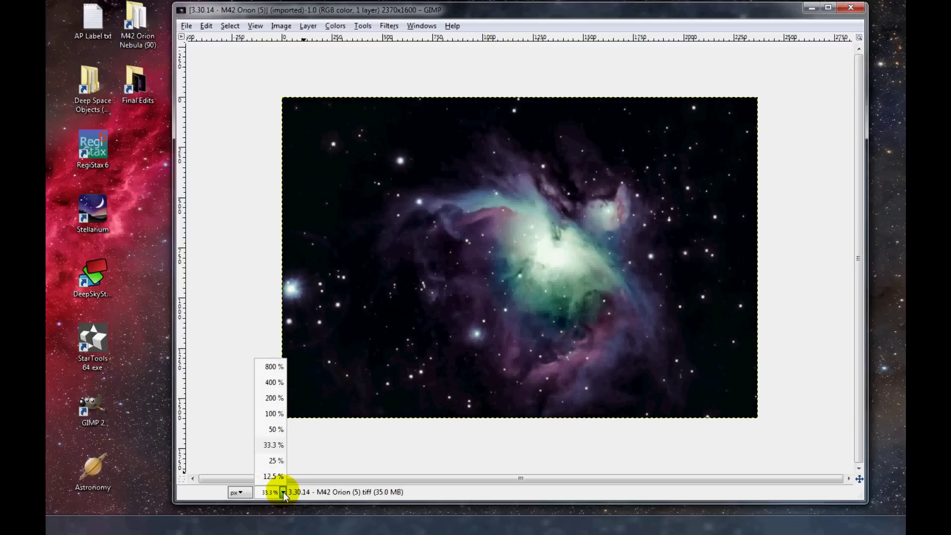
click(276, 430)
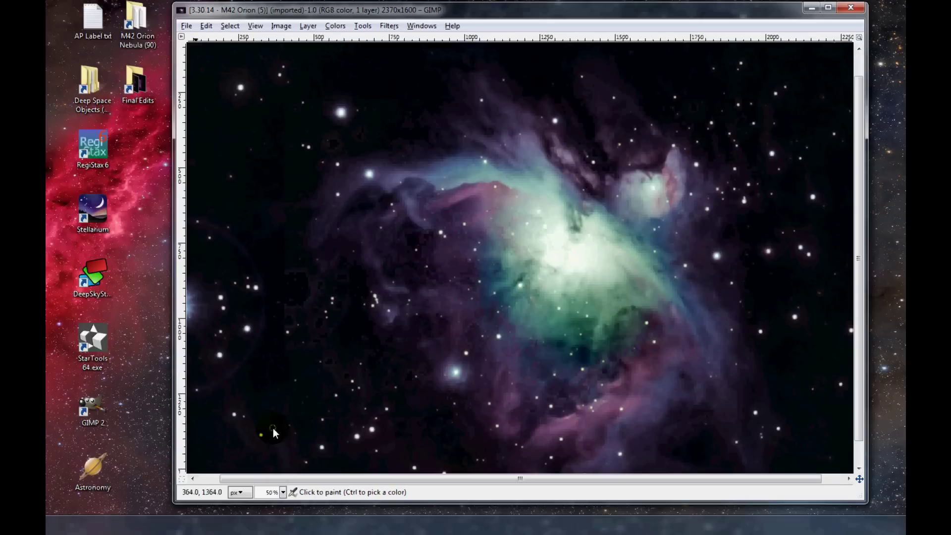
drag(868, 285, 903, 283)
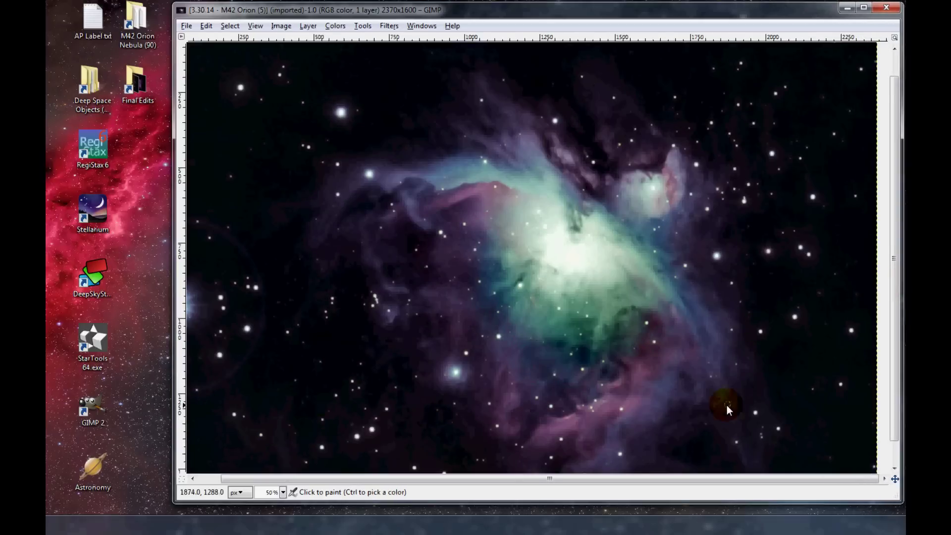
drag(512, 477, 476, 478)
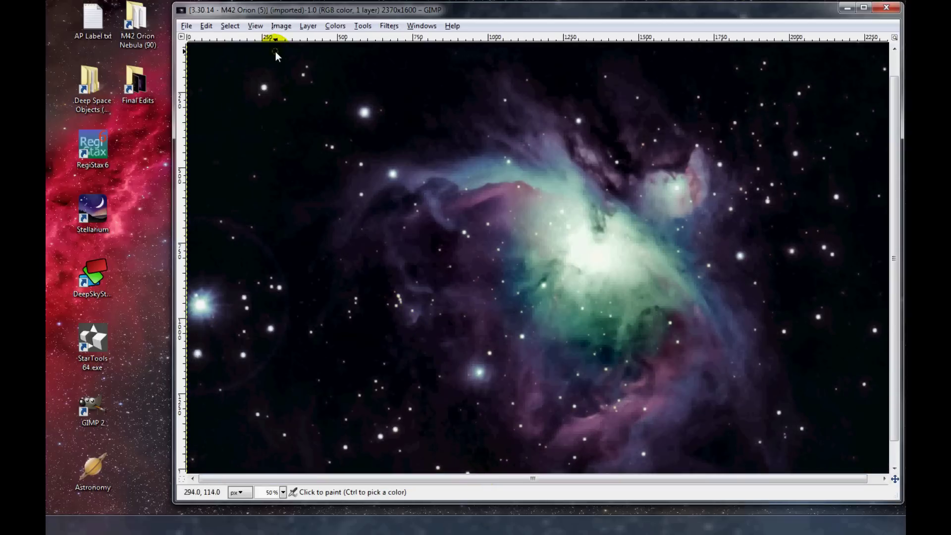
Start a Color Balance adjustment on the nebula image with Shadows as the range to adjust
click(335, 25)
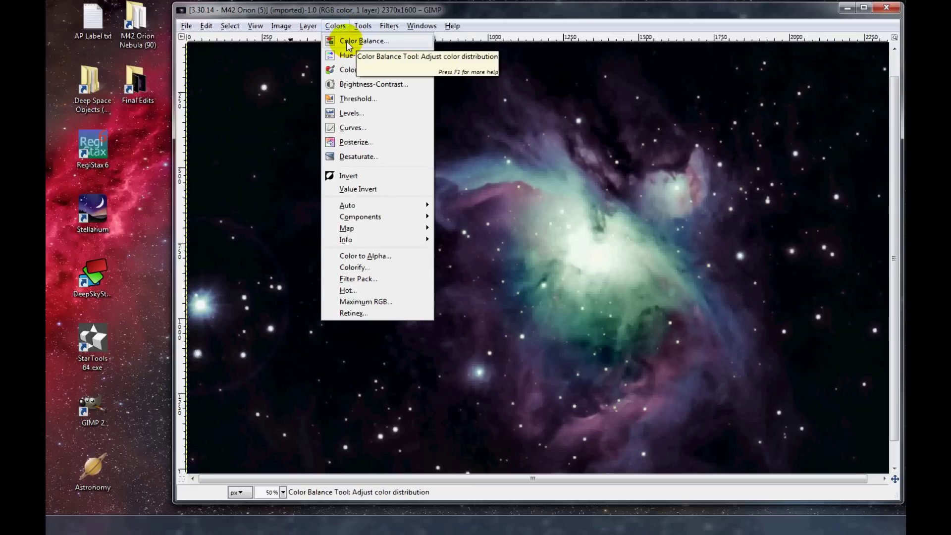
click(346, 43)
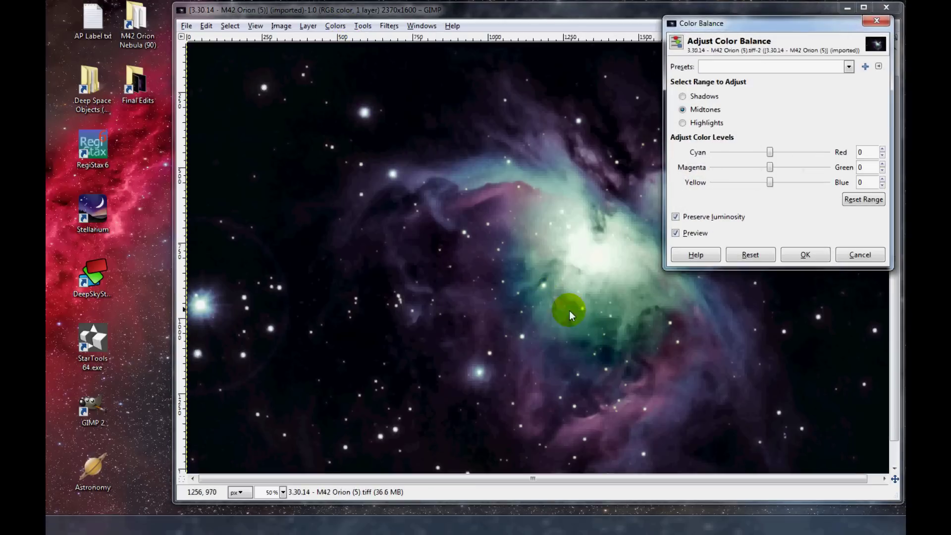
click(533, 242)
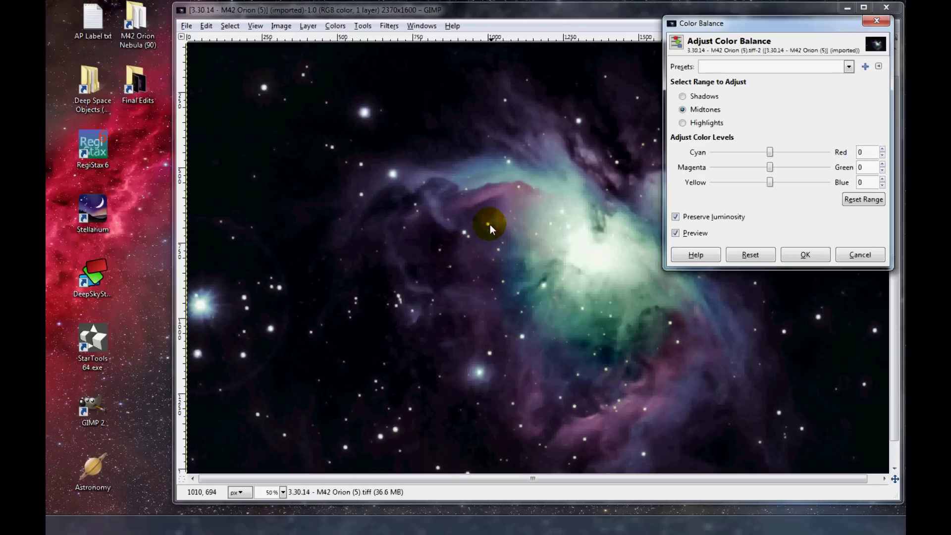
click(584, 153)
click(683, 97)
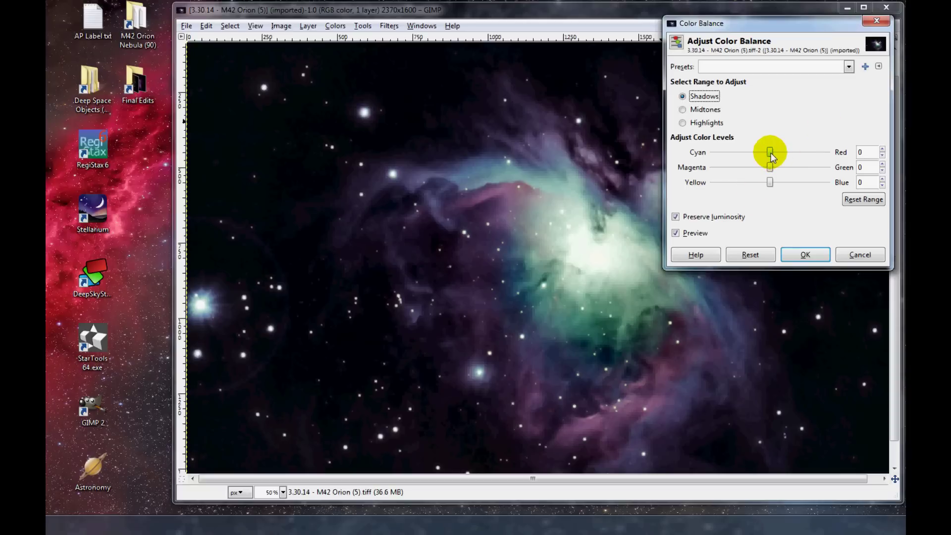
Reset the trial cyan-red shift, set the shadows' red level to 3 and compare it with the original image
mouse_move(771, 153)
mouse_down()
mouse_move(794, 154)
mouse_move(741, 153)
mouse_move(771, 152)
mouse_up()
click(760, 256)
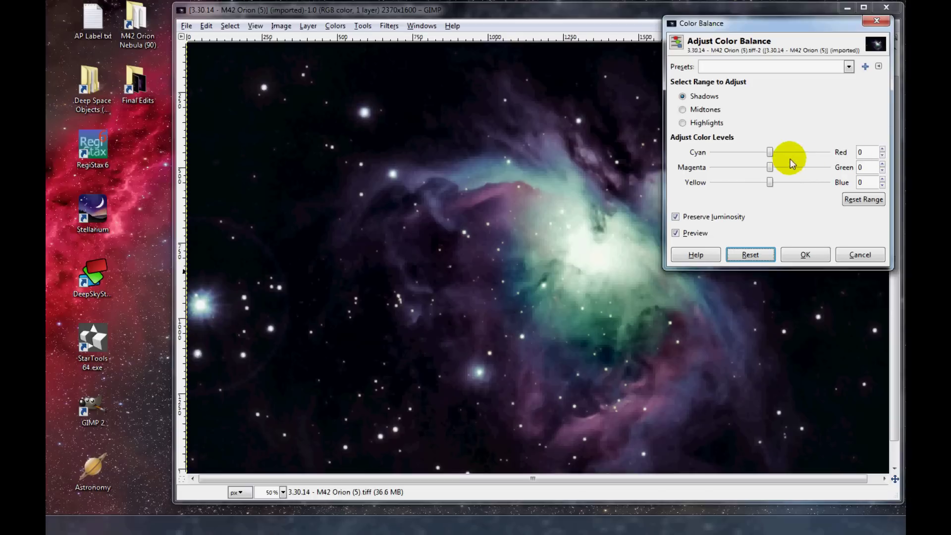
click(882, 150)
click(883, 150)
click(882, 149)
click(883, 150)
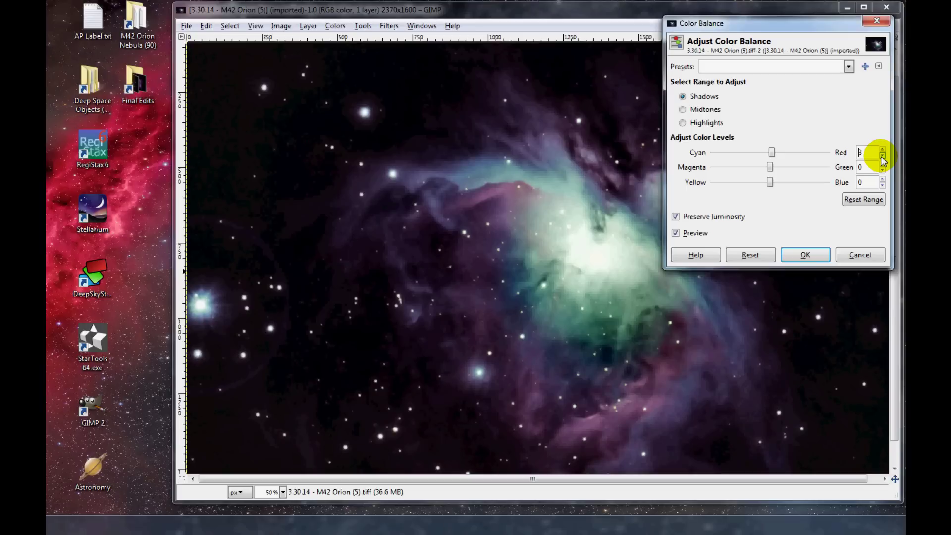
click(675, 233)
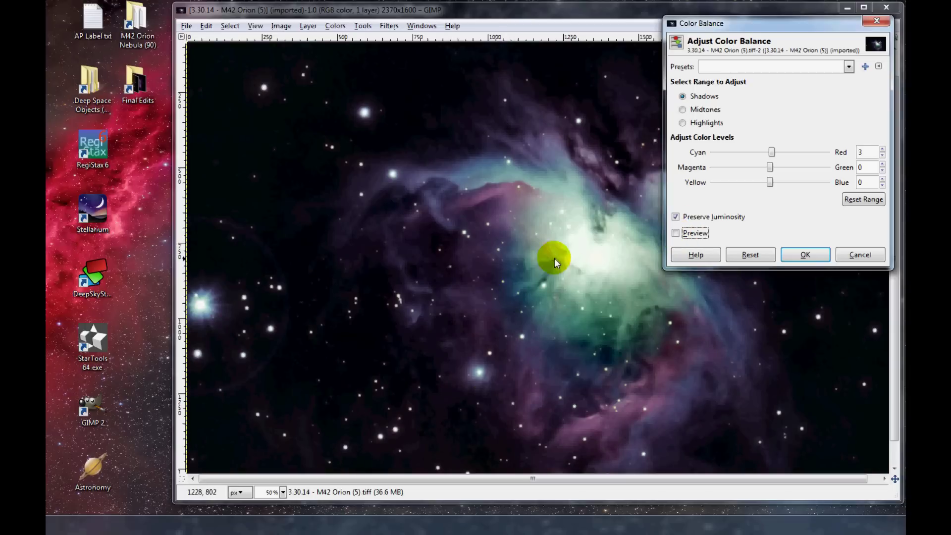
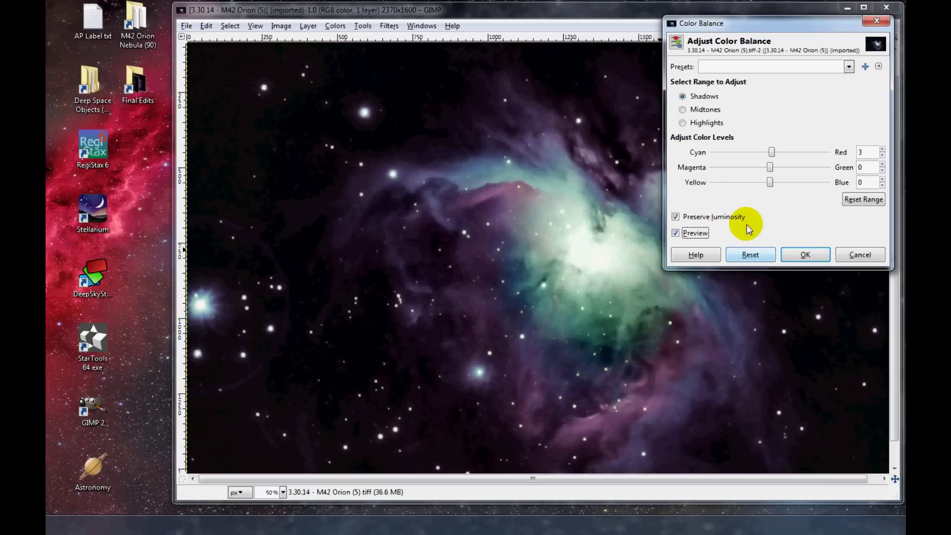
Set the shadows' blue level to 4 and compare the image with and without the preview
click(882, 178)
click(883, 178)
click(883, 178)
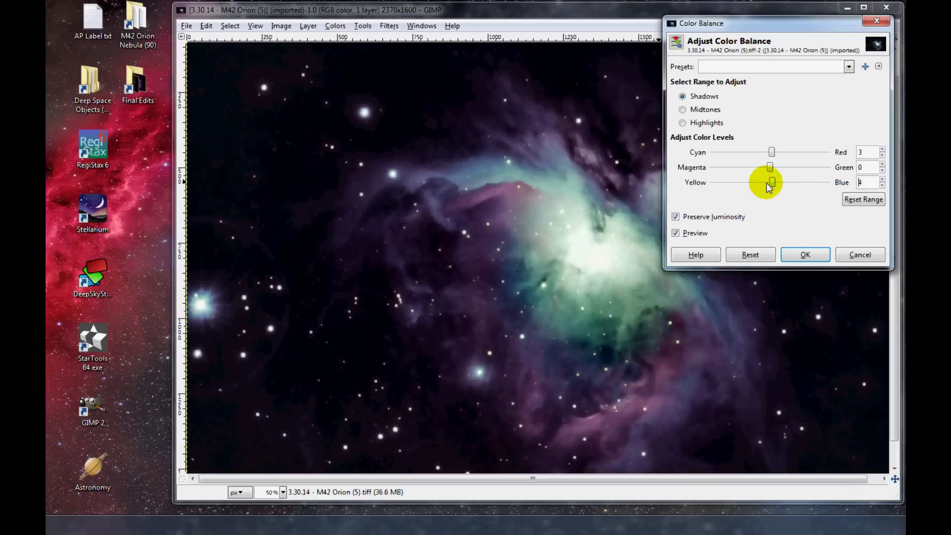
click(676, 234)
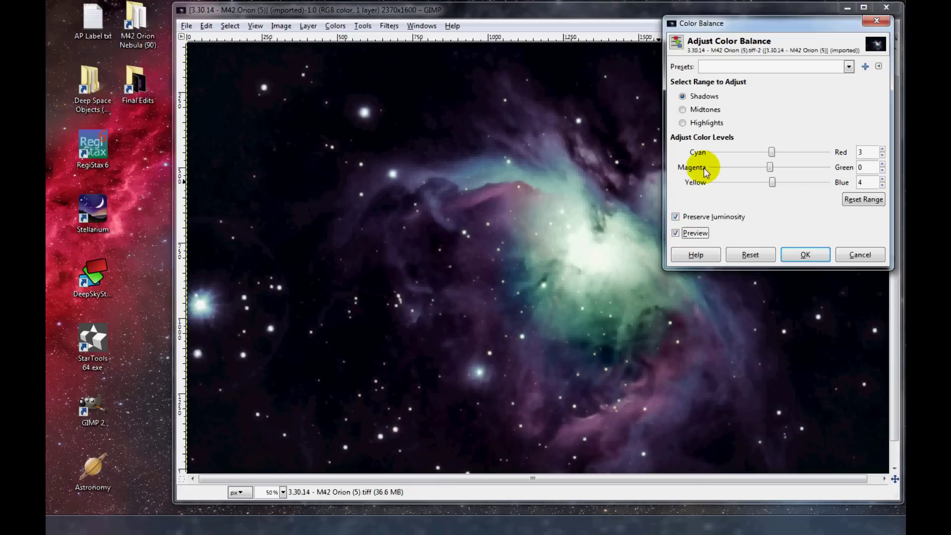
Try a green level of -2 for the shadows and compare it with the original image
click(882, 171)
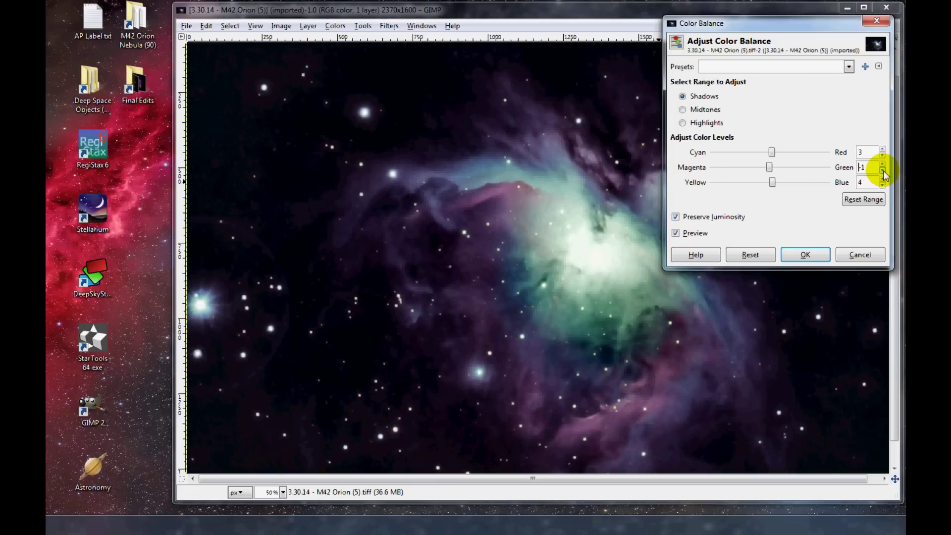
click(883, 171)
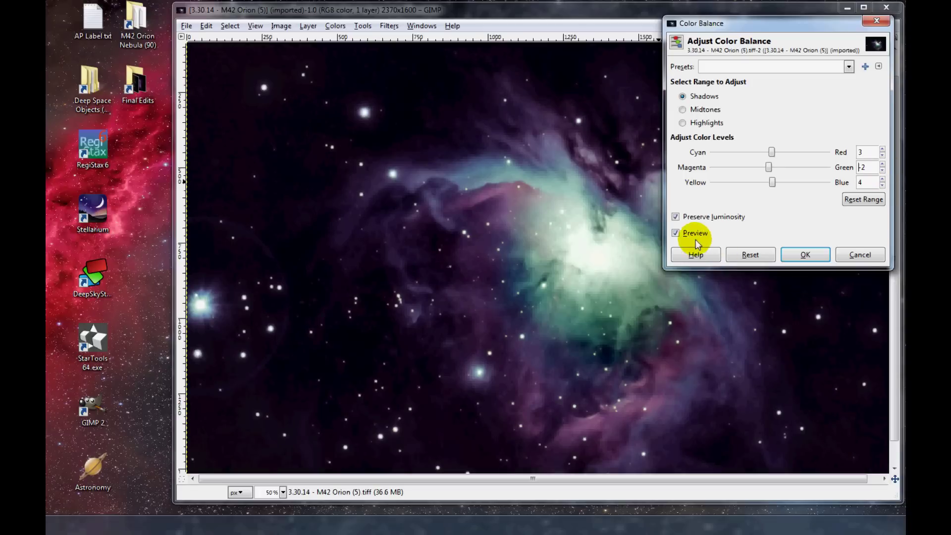
click(674, 233)
Lower the shadows' red level to 2, try green at 2 and return green to 0
click(882, 156)
click(882, 164)
click(882, 164)
click(882, 164)
click(882, 164)
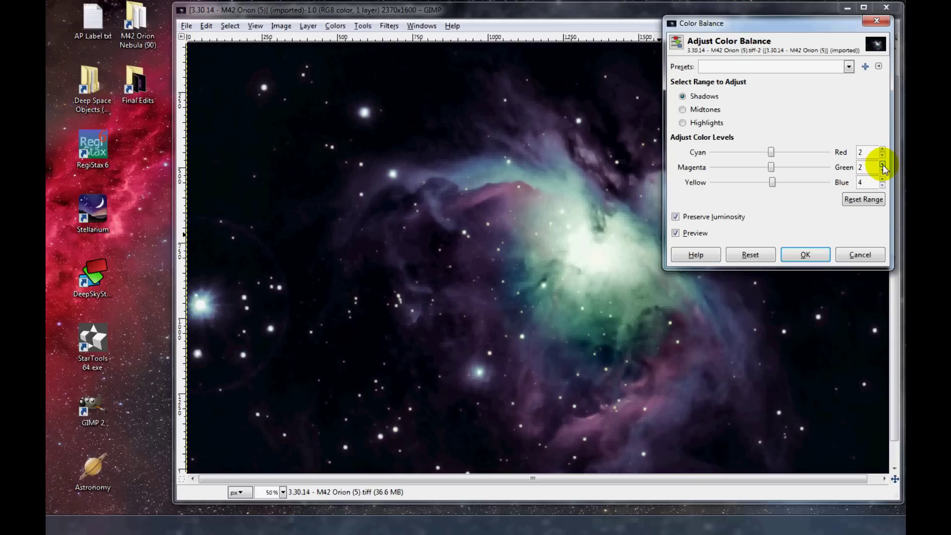
click(882, 170)
click(883, 170)
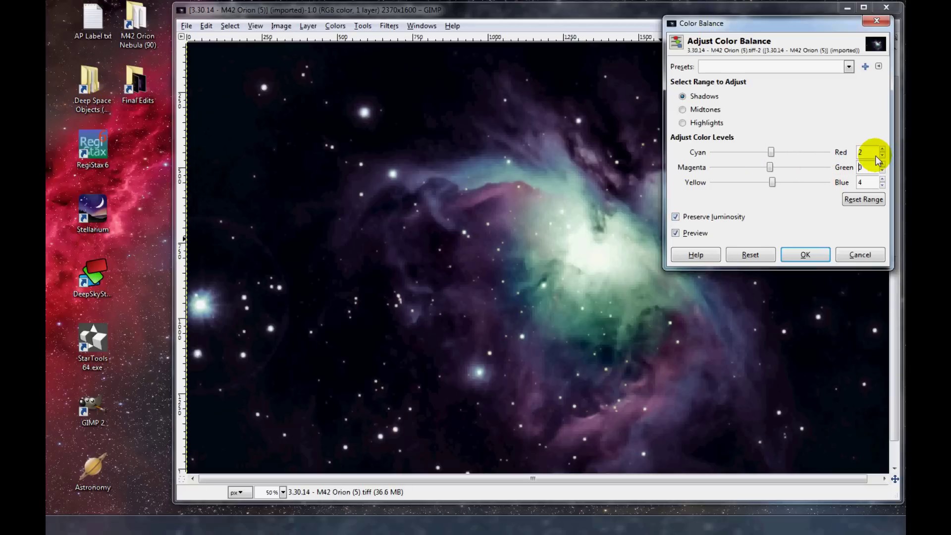
Try the shadows' blue level at 3, restore it to 4 and compare both against the original image
click(882, 186)
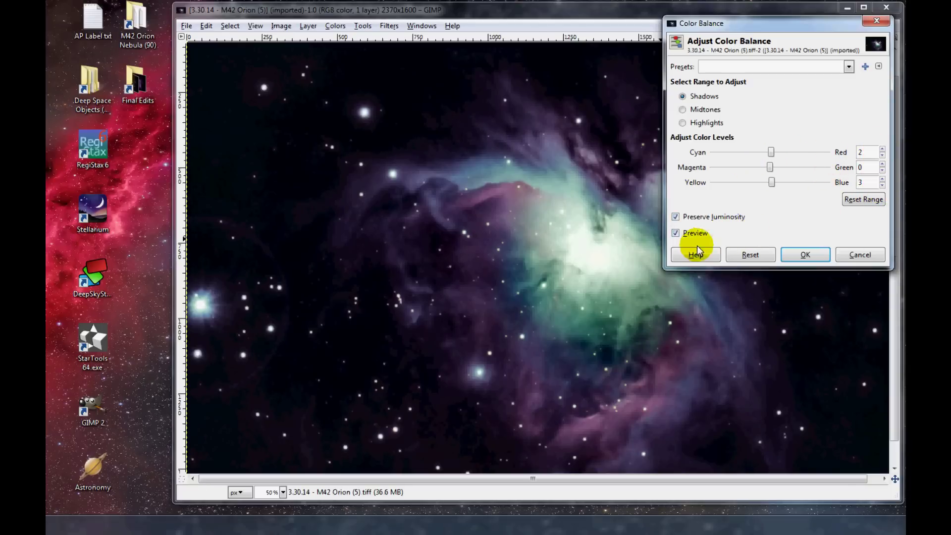
click(676, 233)
click(882, 179)
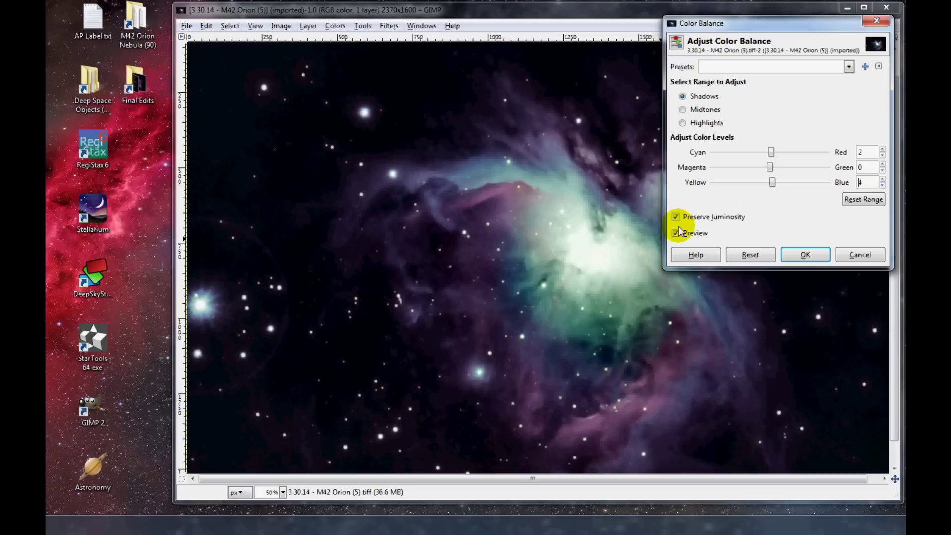
click(676, 233)
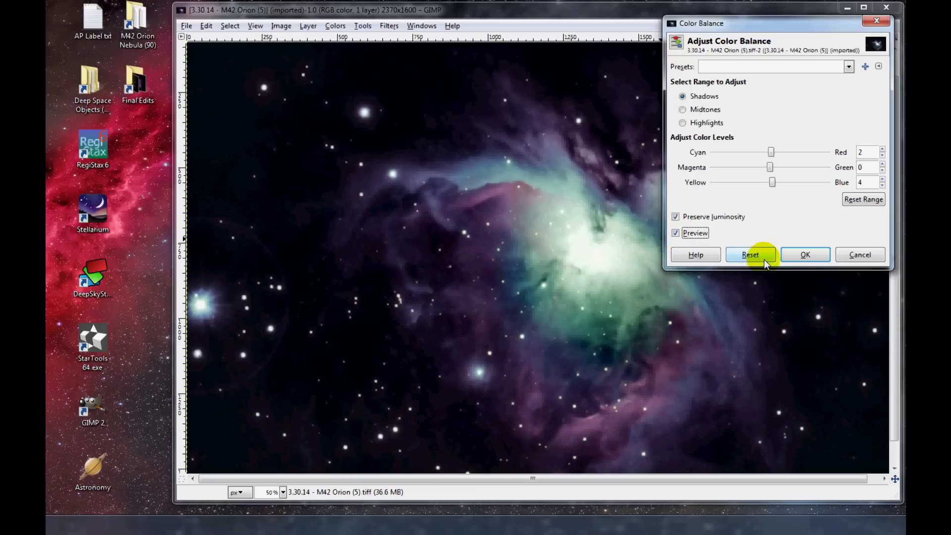
Switch the adjustment range to Midtones, try a red level of 30 and bring it back to 1
click(683, 110)
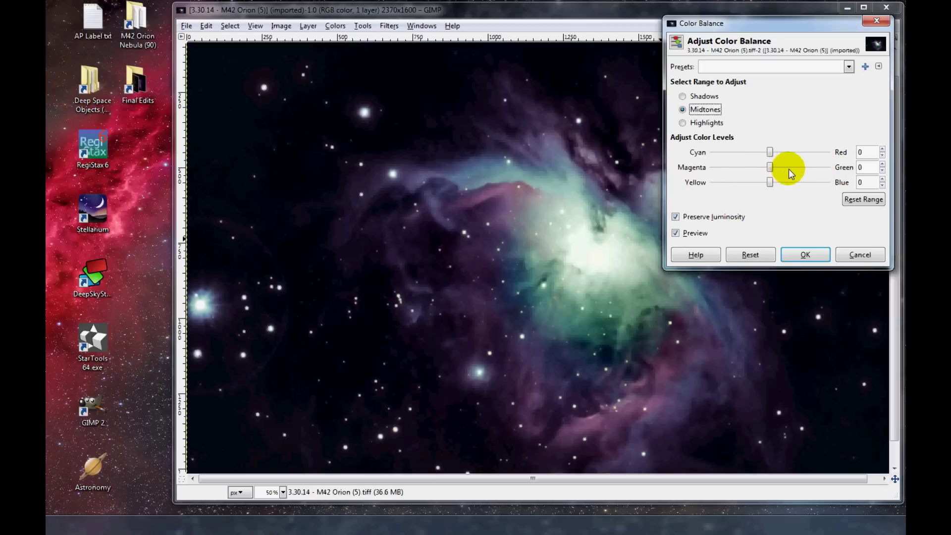
click(881, 149)
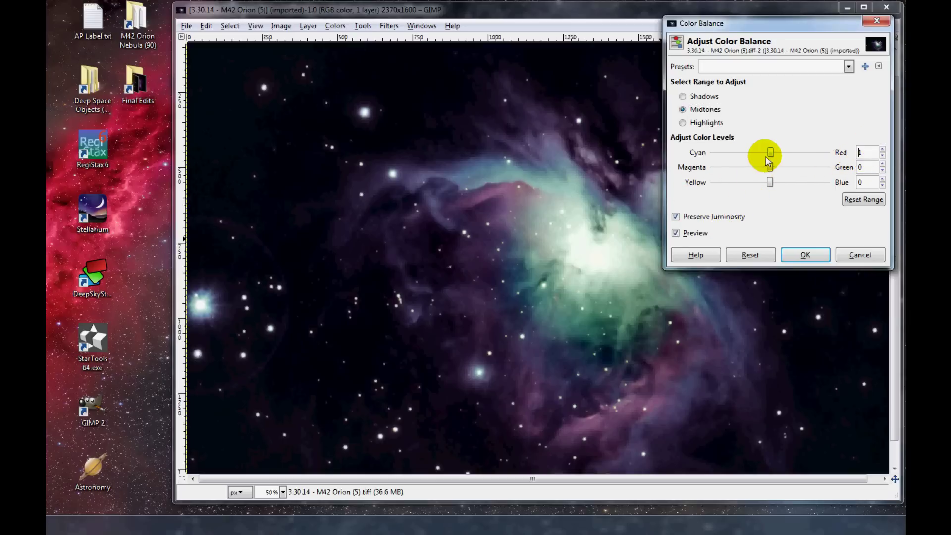
drag(774, 152, 789, 151)
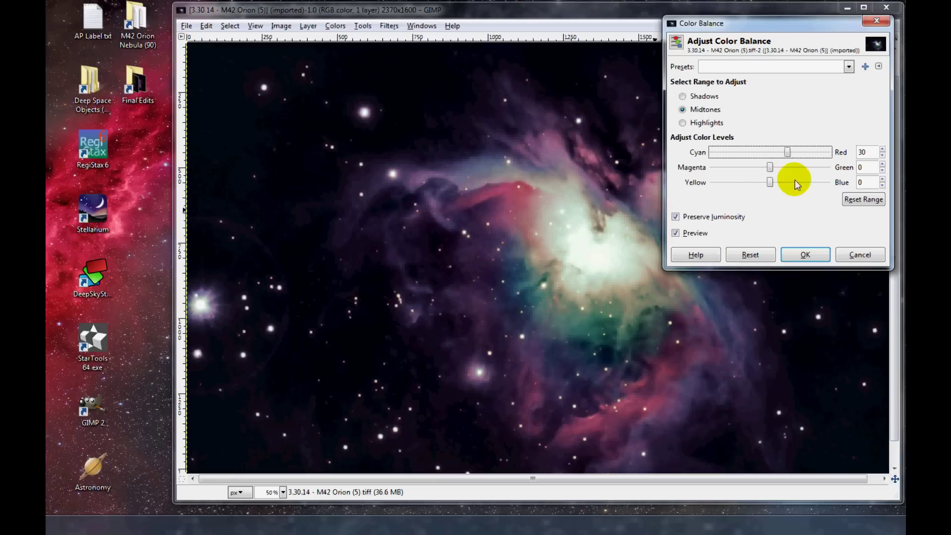
mouse_move(787, 151)
mouse_down()
mouse_move(743, 151)
mouse_move(770, 153)
mouse_up()
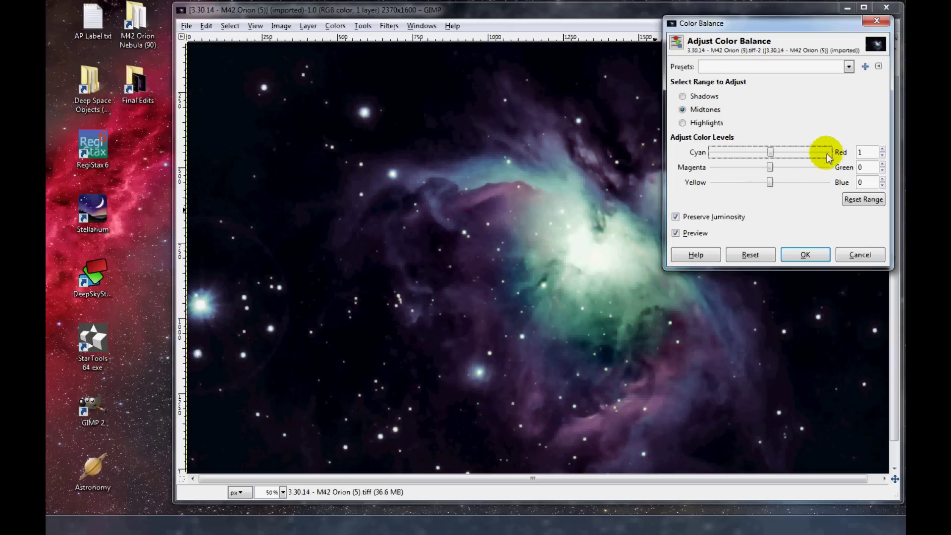
Set the midtones' red level to 4 and compare the image with and without the preview
click(883, 149)
click(883, 149)
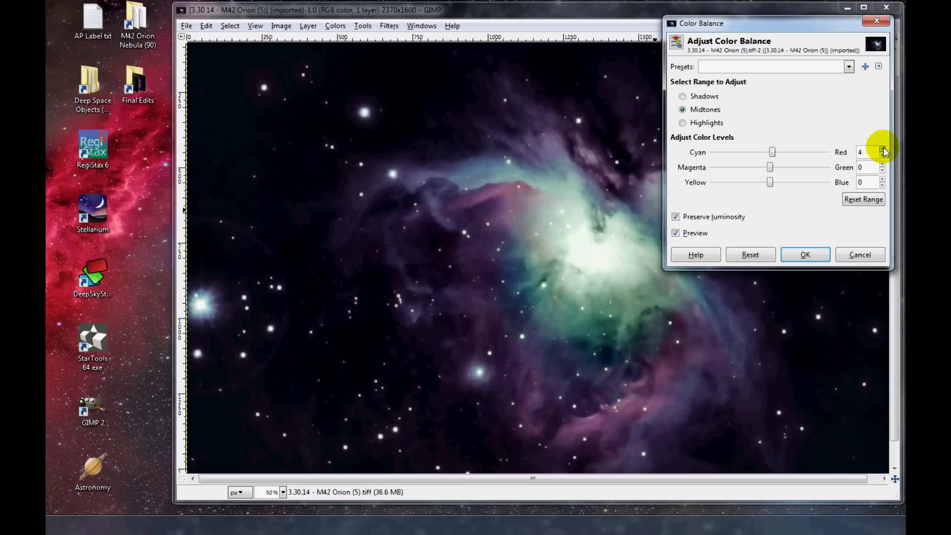
click(675, 233)
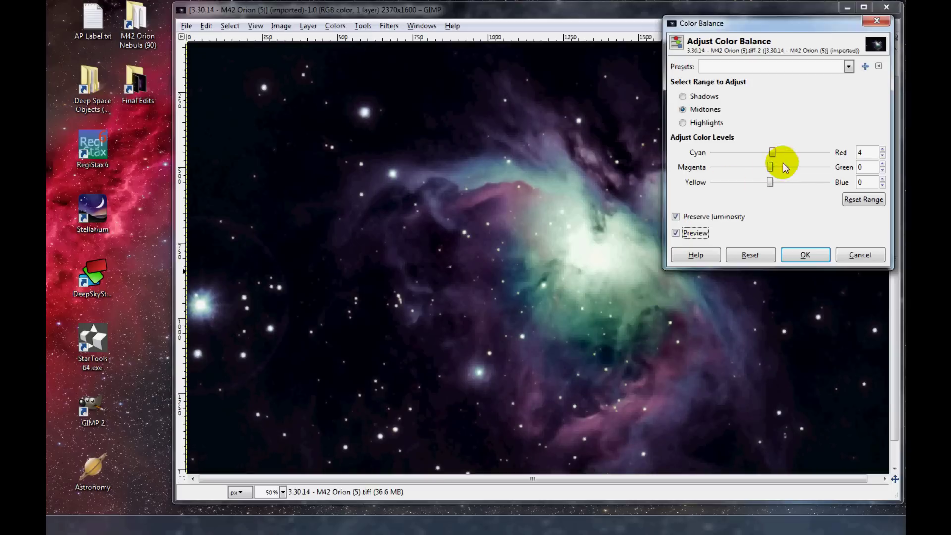
Set the midtones' green level to -4 and the blue level to 3, checking the result against the original image
click(882, 170)
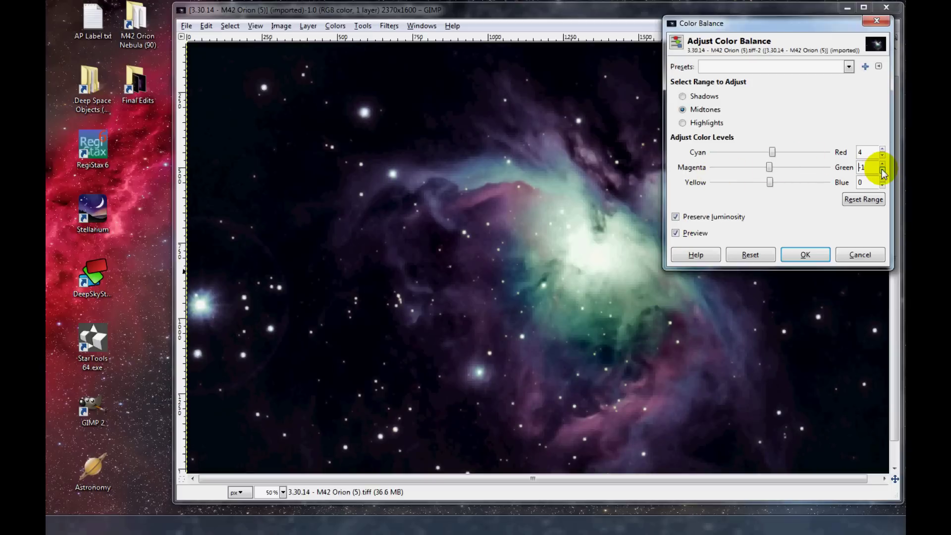
click(882, 171)
click(882, 170)
click(882, 180)
click(882, 180)
click(882, 180)
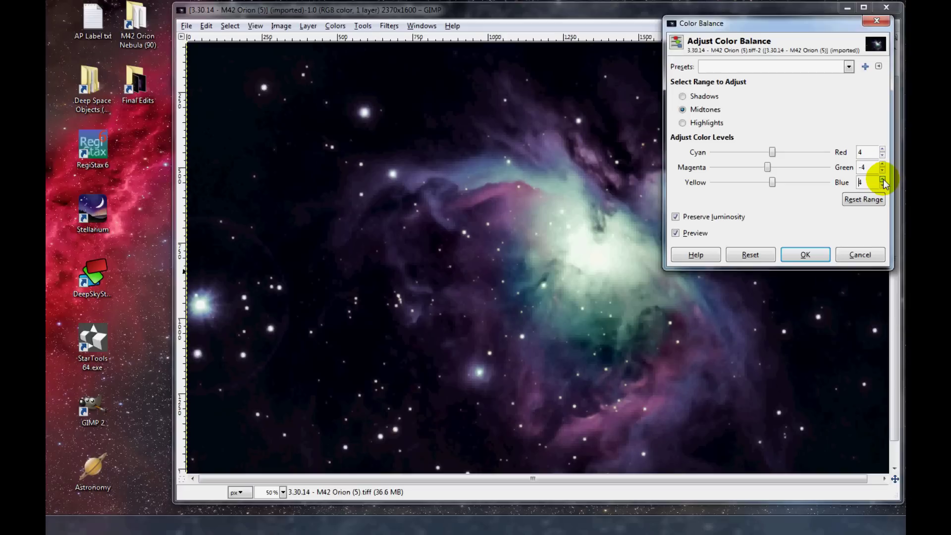
click(883, 186)
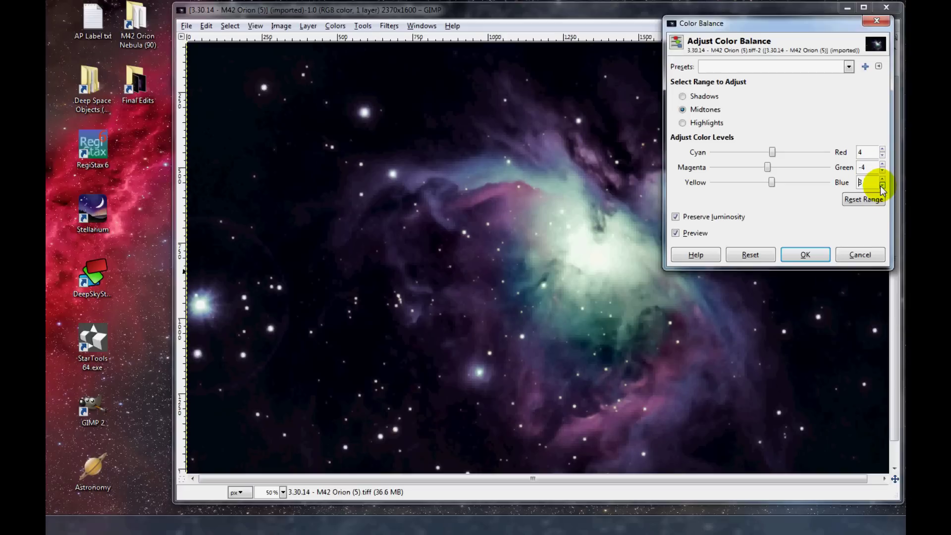
click(676, 234)
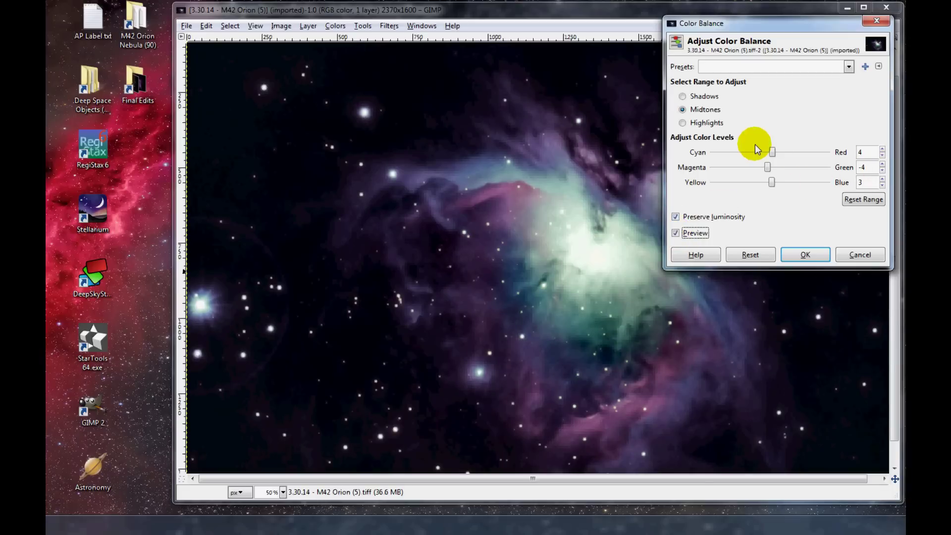
Switch the adjustment range to Highlights, set the red level to 3 and compare the image with and without the preview
click(683, 124)
click(683, 123)
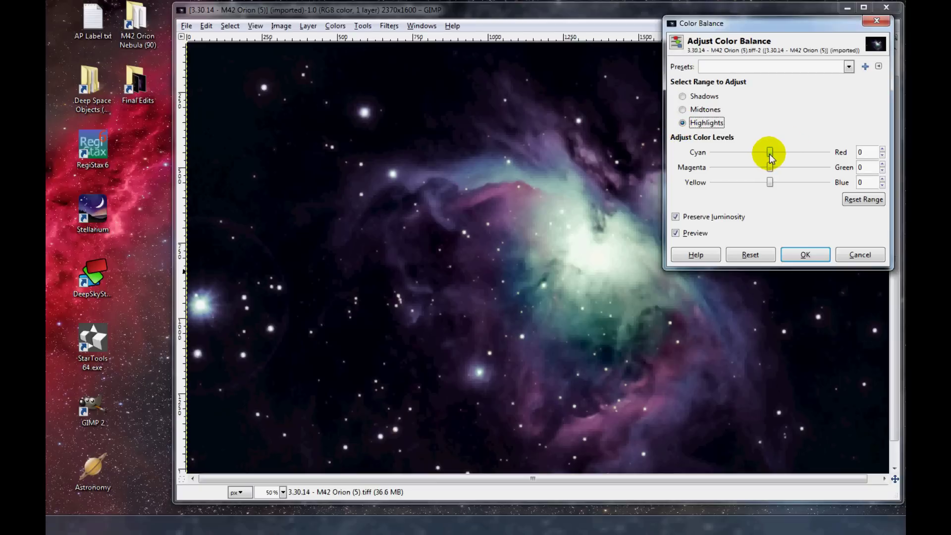
mouse_move(770, 152)
mouse_down()
mouse_move(809, 154)
mouse_move(731, 155)
mouse_move(771, 153)
mouse_up()
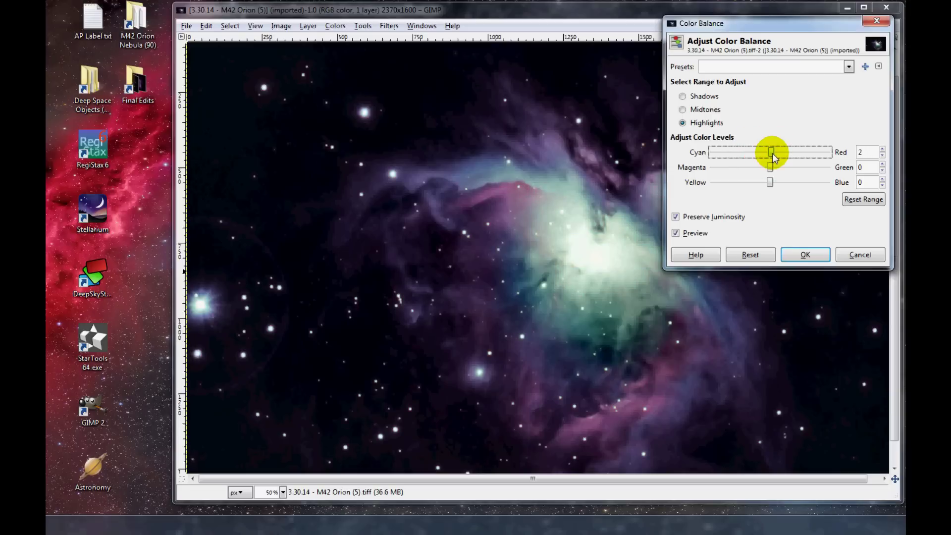
click(882, 155)
click(882, 156)
click(883, 149)
click(882, 149)
click(883, 149)
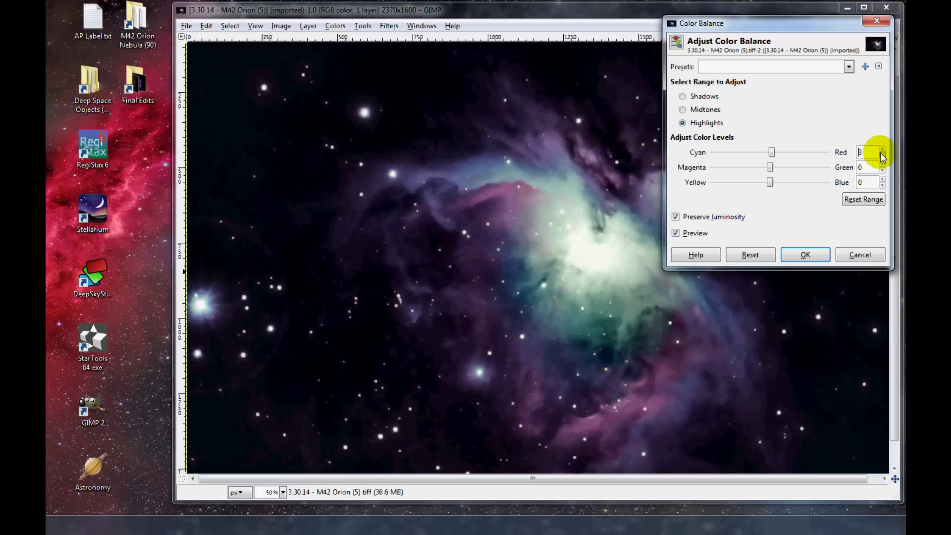
click(675, 233)
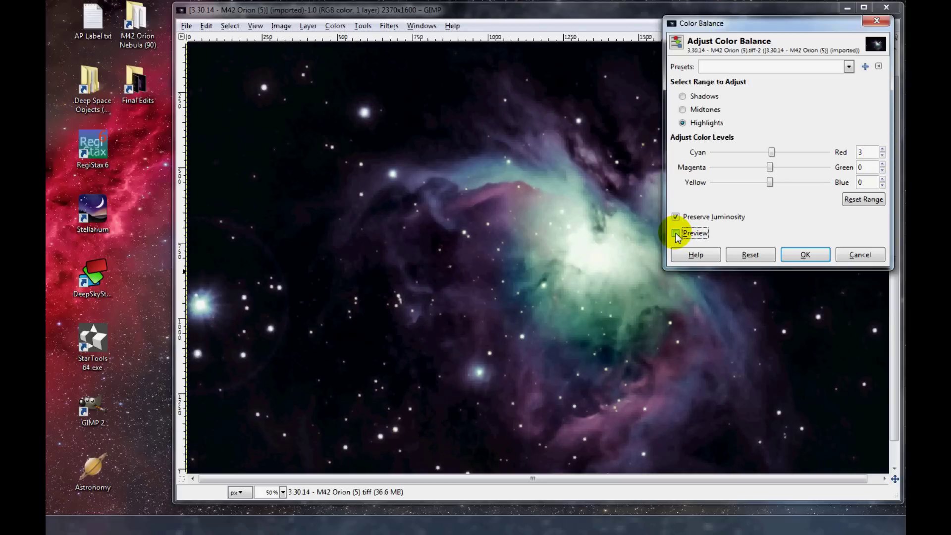
click(676, 233)
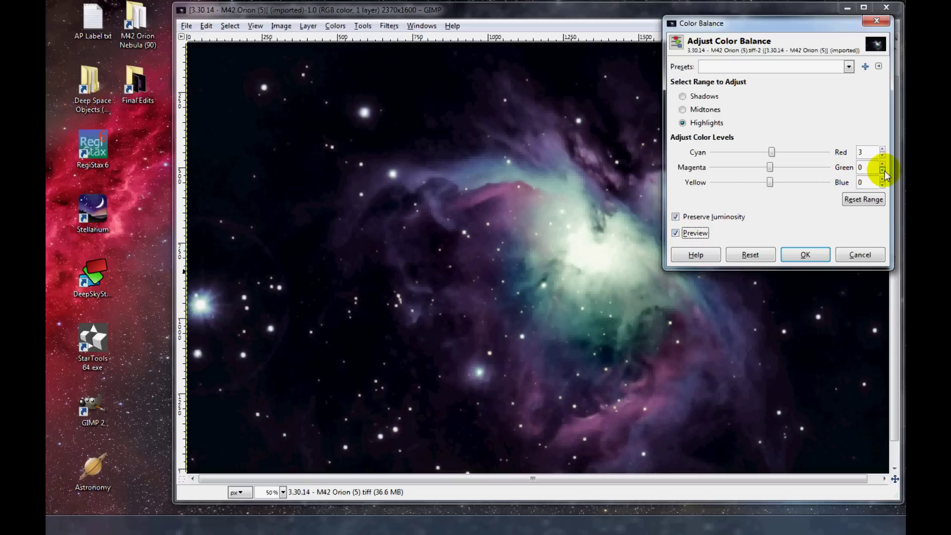
Set the highlights' green level to -4 and compare the result against the original image
click(884, 169)
click(884, 169)
click(884, 169)
click(676, 234)
click(676, 235)
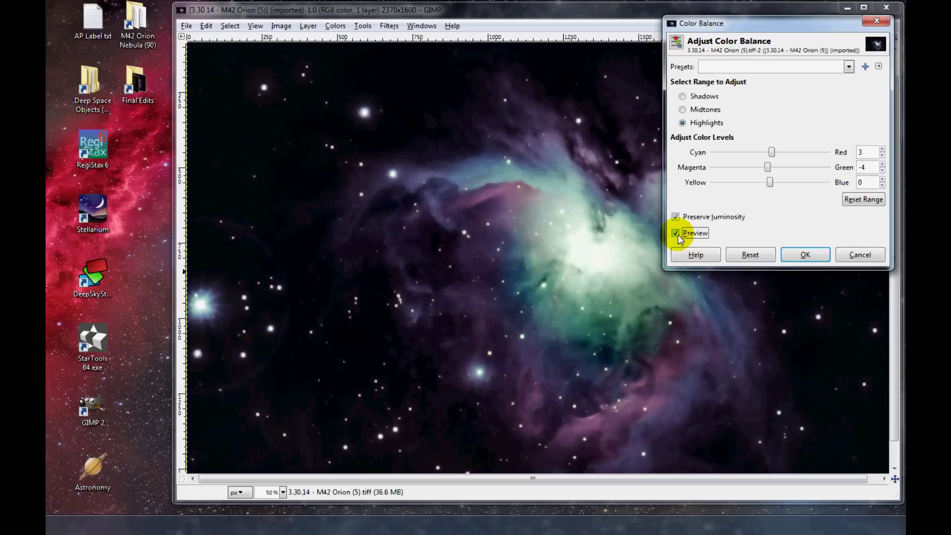
Set the highlights' blue level to 4, compare with the original image and apply the colour balance
click(882, 180)
click(882, 180)
click(882, 180)
click(882, 180)
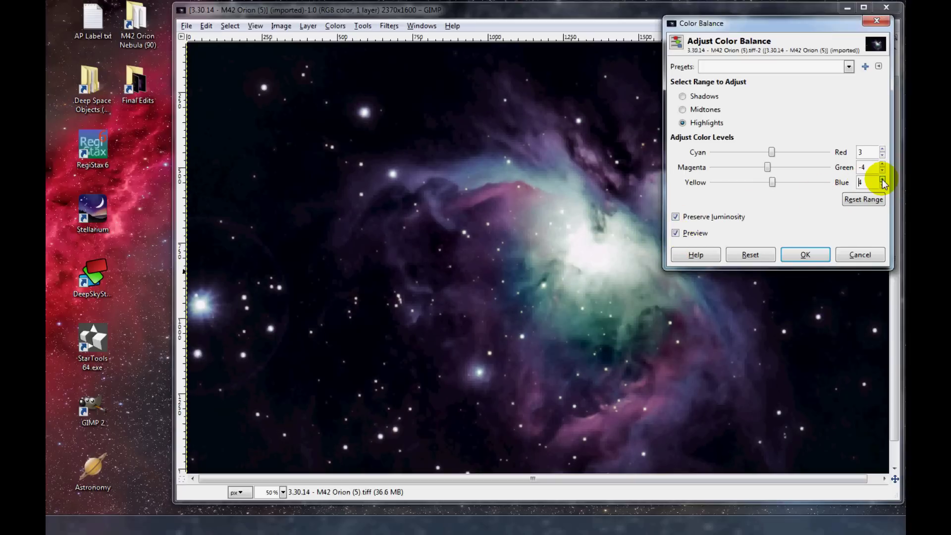
click(675, 234)
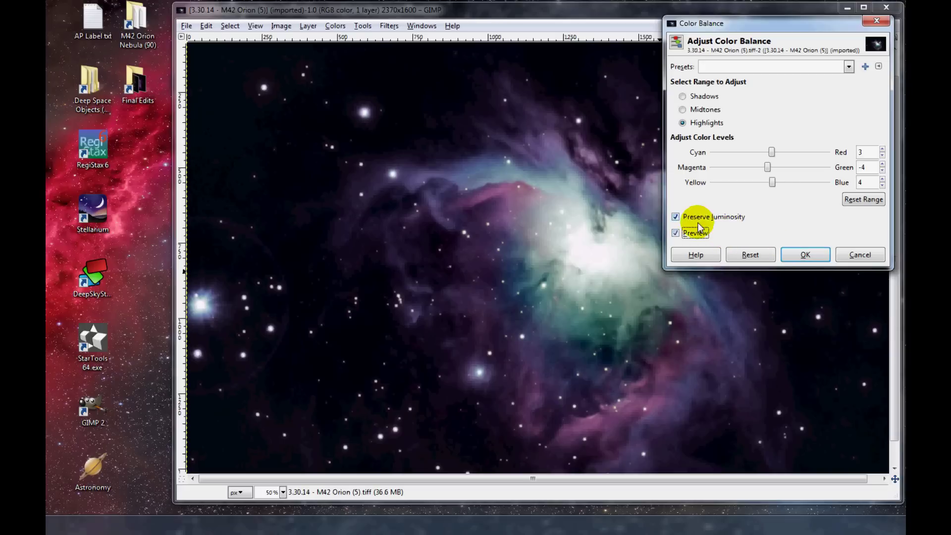
click(675, 233)
click(674, 233)
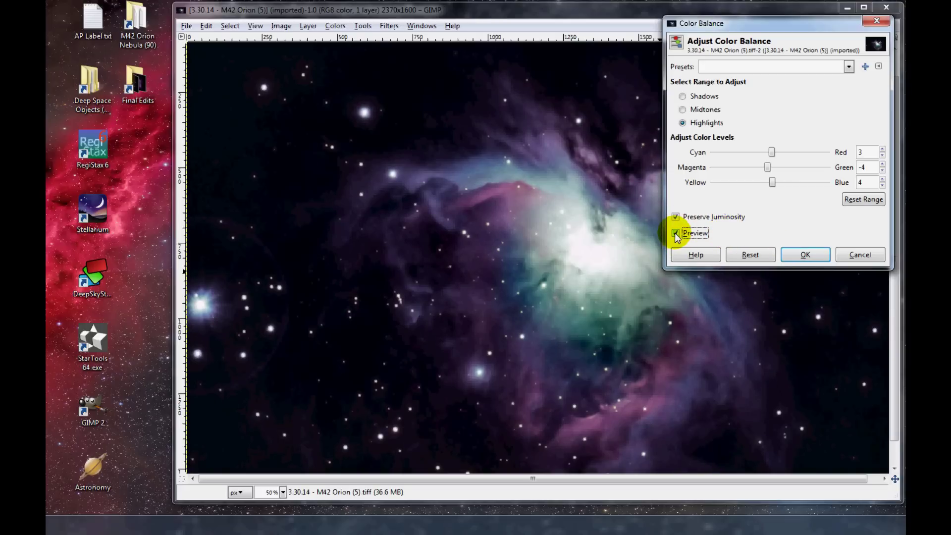
click(805, 253)
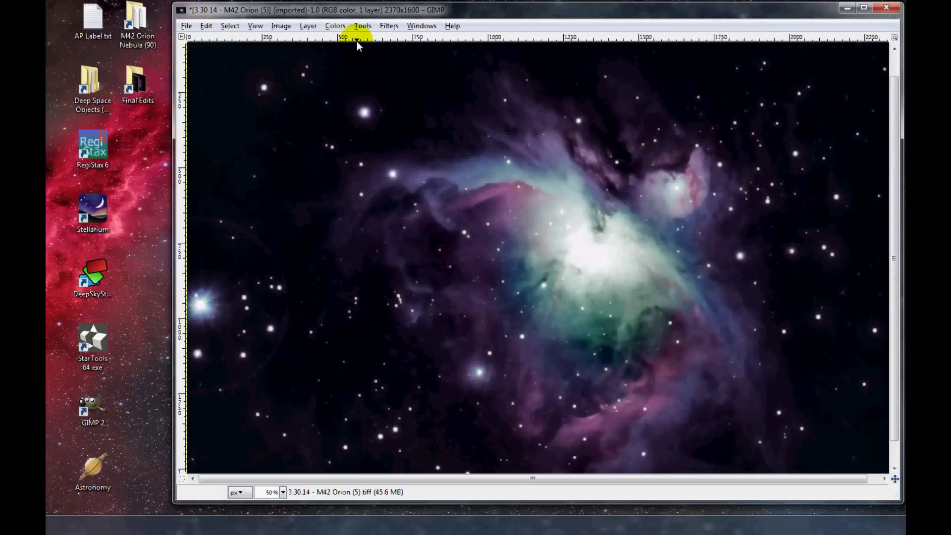
Open the Hue-Saturation adjustment beside the nebula, try a negative master hue shift and reset it
click(339, 27)
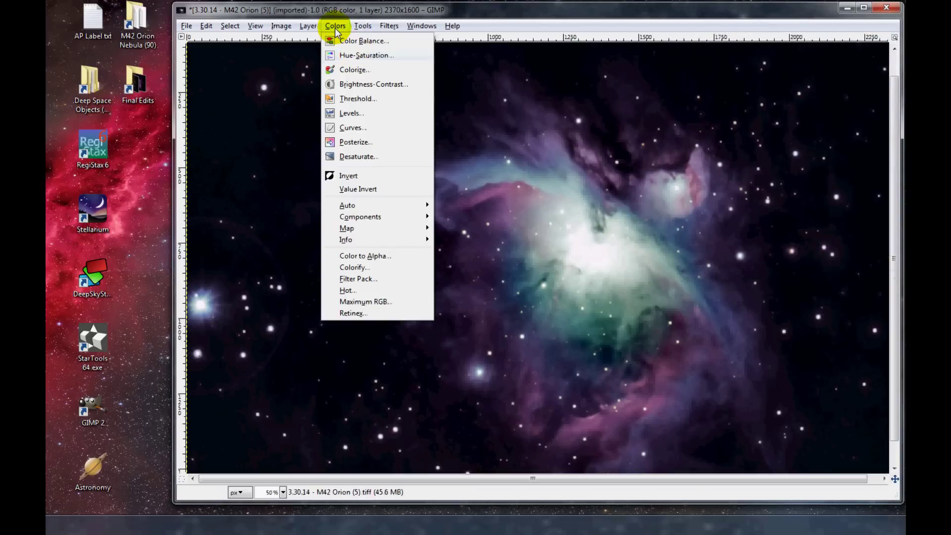
click(364, 57)
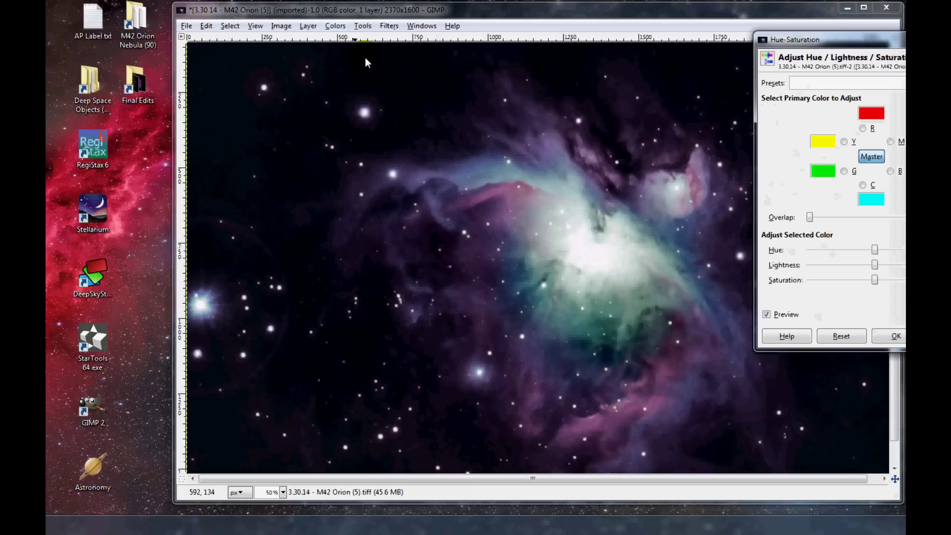
drag(856, 47, 765, 20)
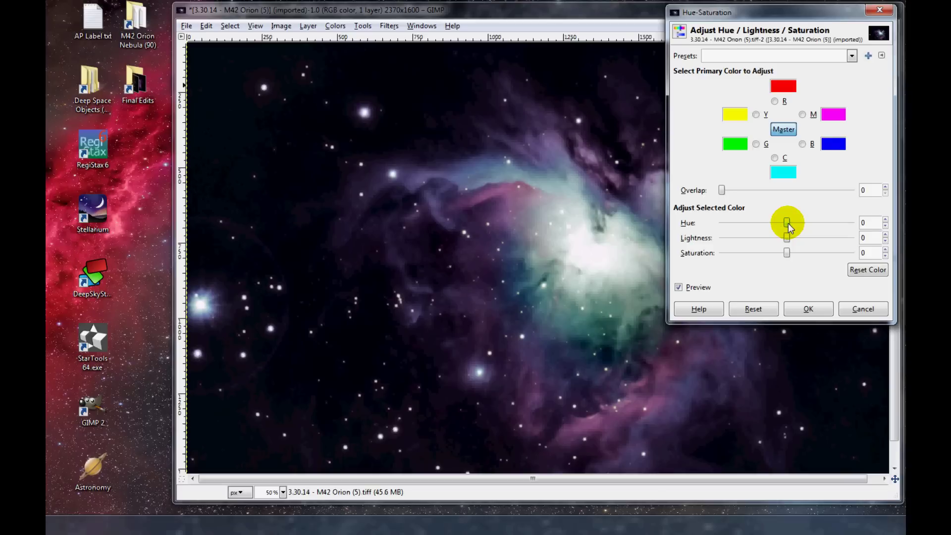
mouse_move(789, 223)
mouse_down()
mouse_move(802, 223)
mouse_move(765, 224)
mouse_move(773, 223)
mouse_up()
click(753, 309)
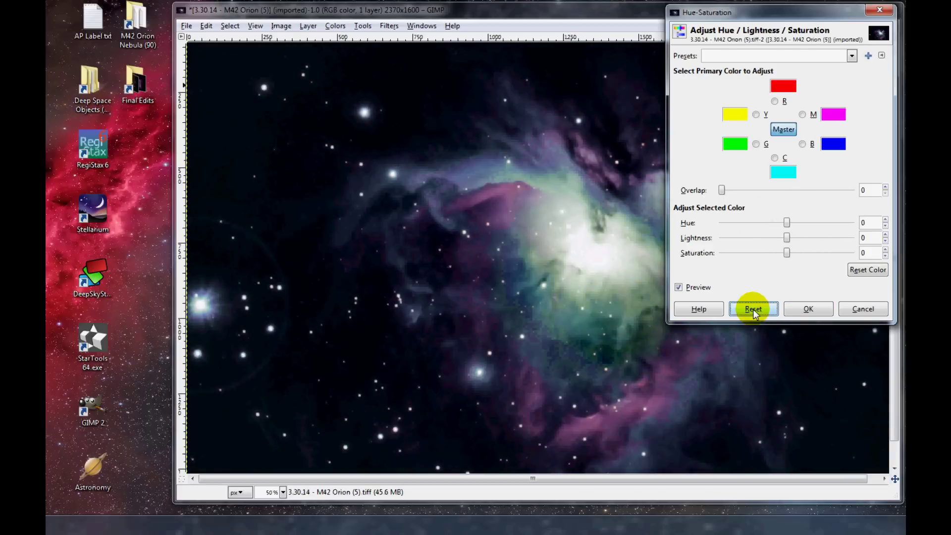
Raise the master hue to 4 and on to 6, comparing each setting with the unadjusted image
click(885, 220)
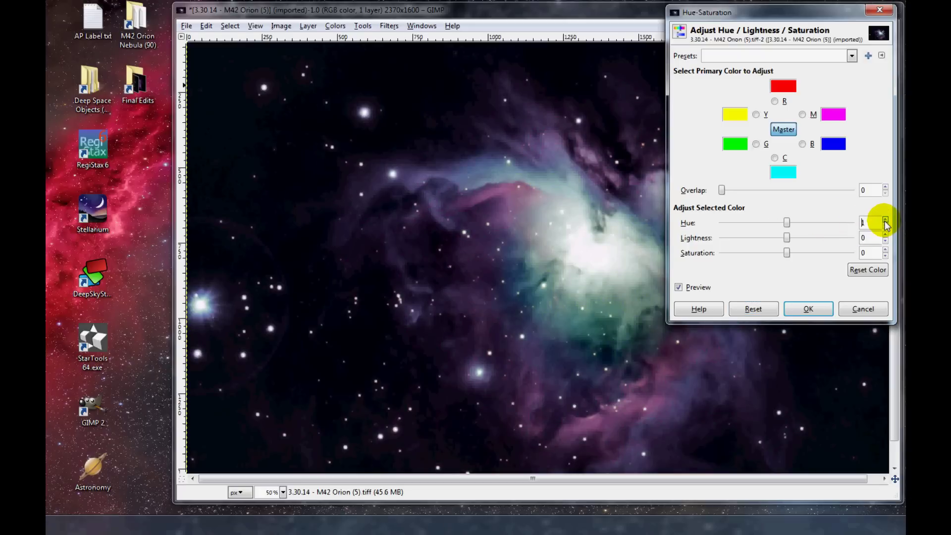
click(885, 220)
click(885, 220)
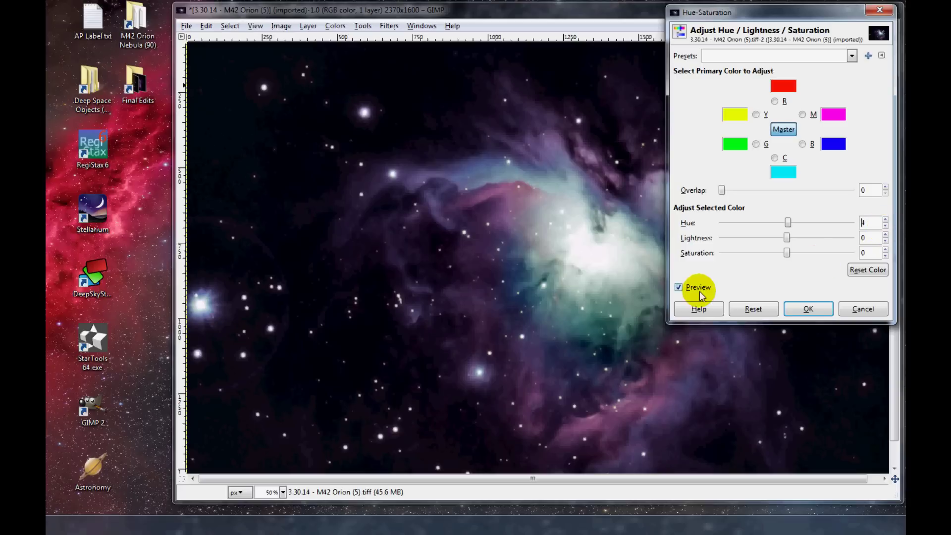
click(678, 288)
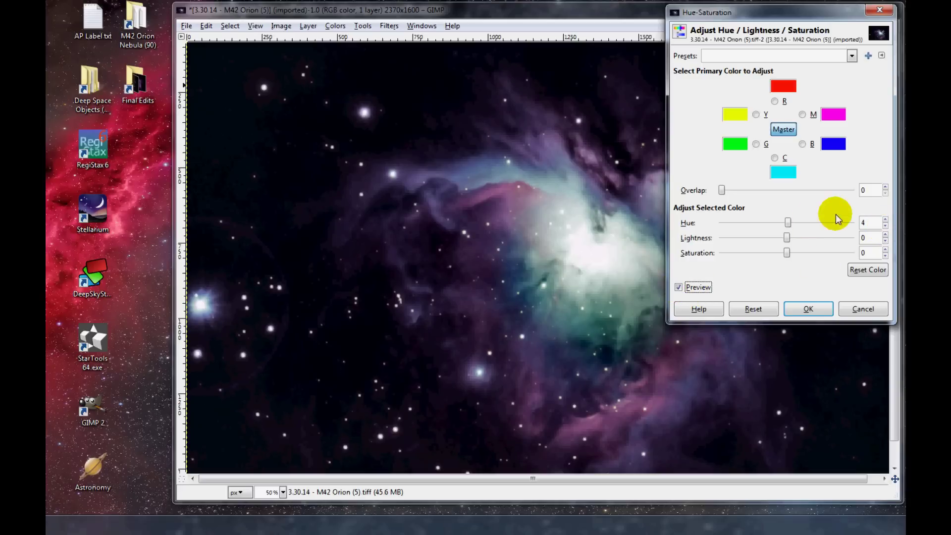
click(885, 220)
click(678, 287)
click(678, 288)
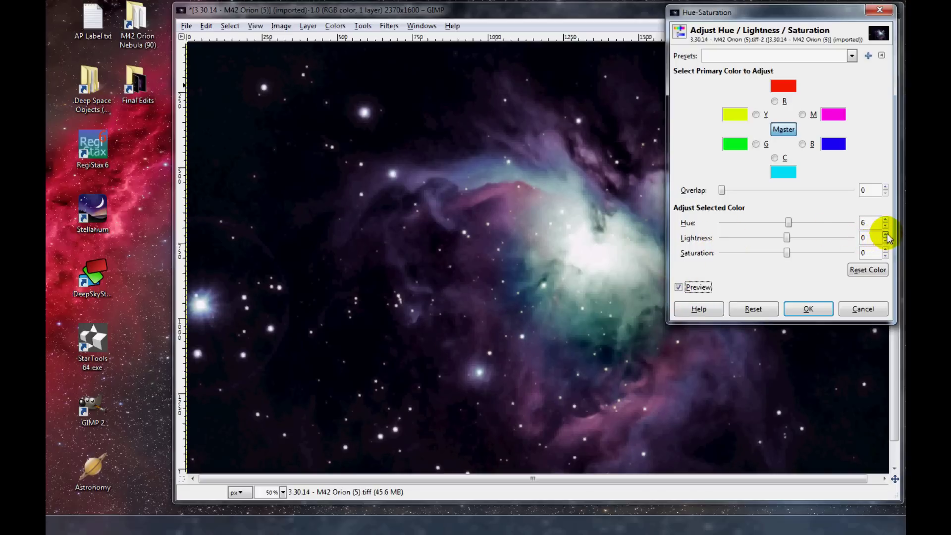
Set the master lightness to 3 and compare the image with and without the preview
mouse_move(787, 238)
mouse_down()
mouse_move(773, 239)
mouse_move(800, 237)
mouse_move(789, 239)
mouse_up()
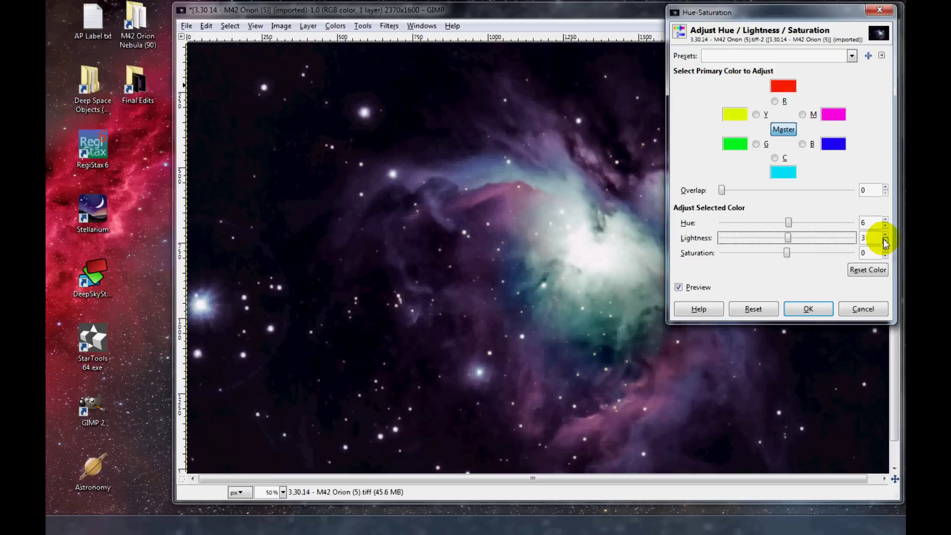
click(678, 287)
click(679, 288)
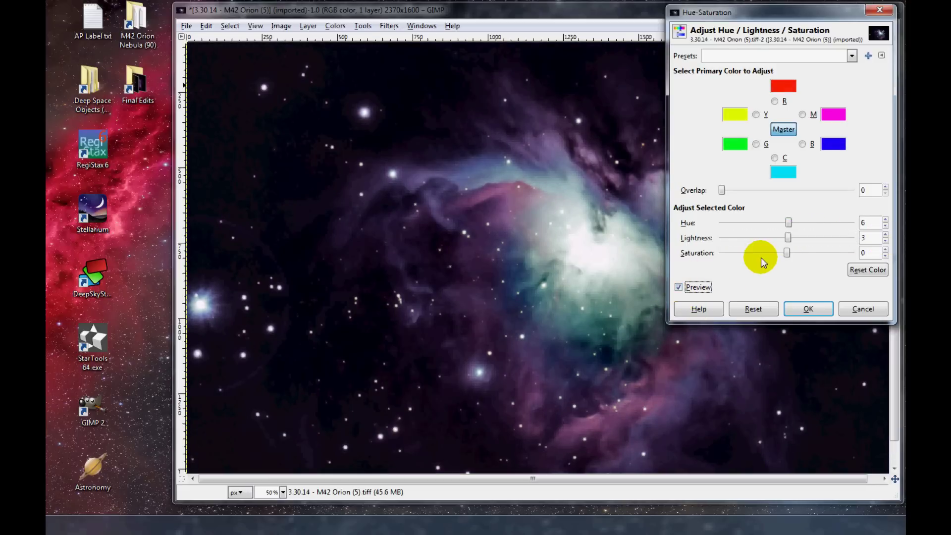
Set the master saturation to 3, compare with the unadjusted image and apply the hue-saturation changes
mouse_move(789, 253)
mouse_down()
mouse_move(729, 255)
mouse_move(823, 256)
mouse_move(790, 255)
mouse_up()
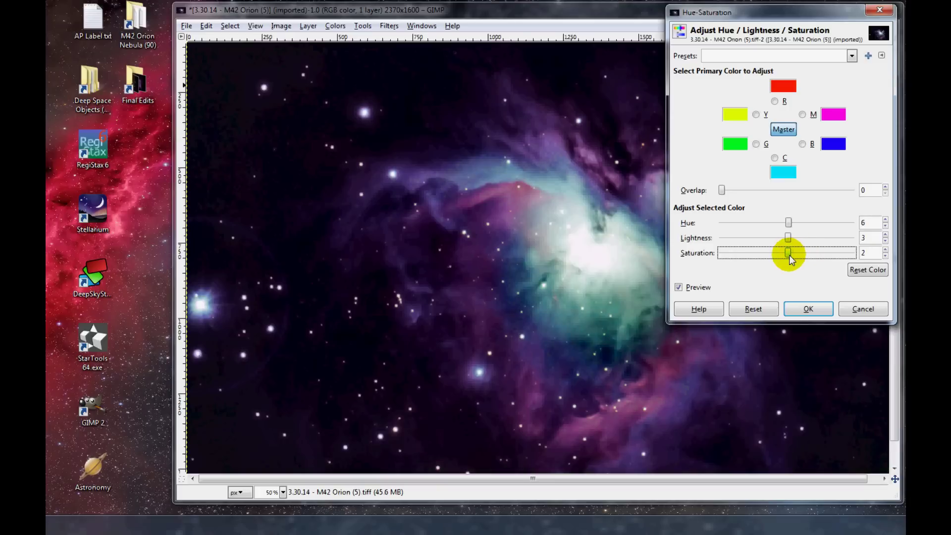
click(885, 250)
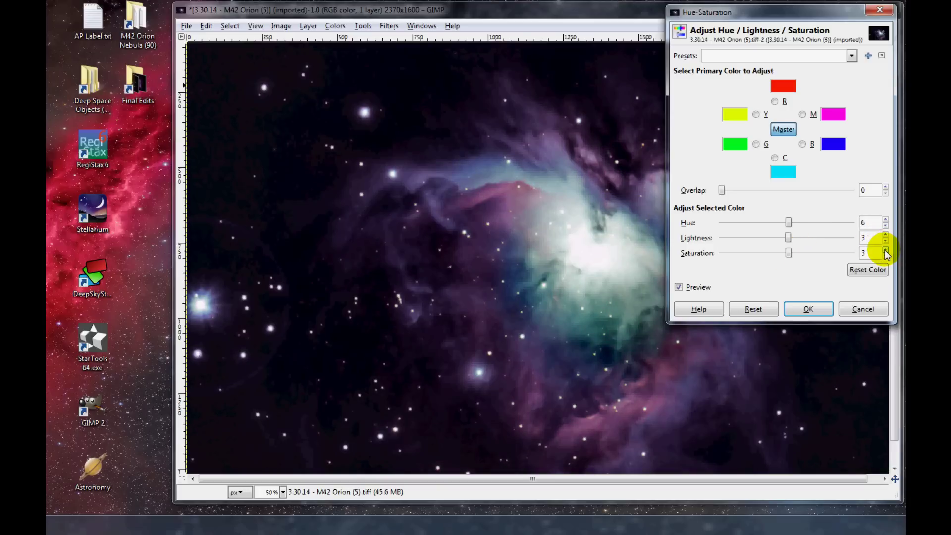
click(678, 288)
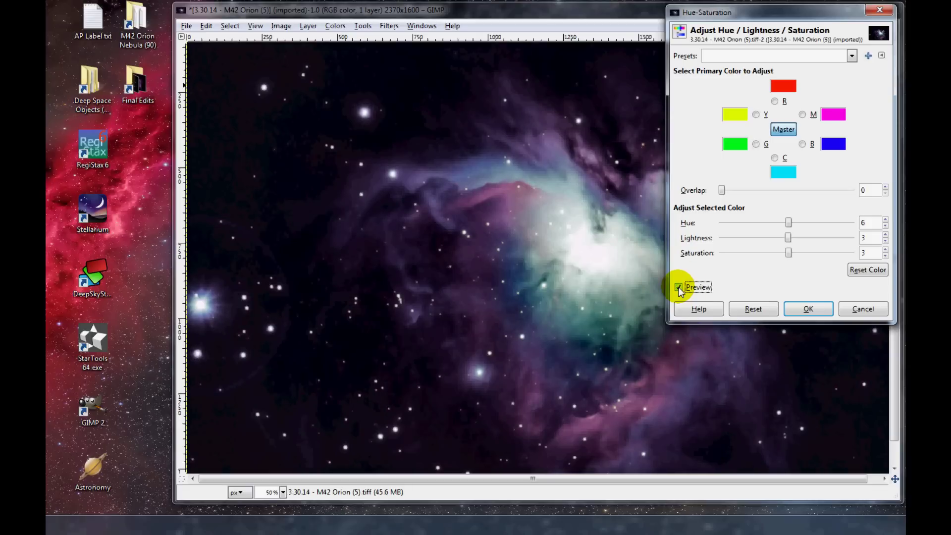
click(679, 288)
click(822, 314)
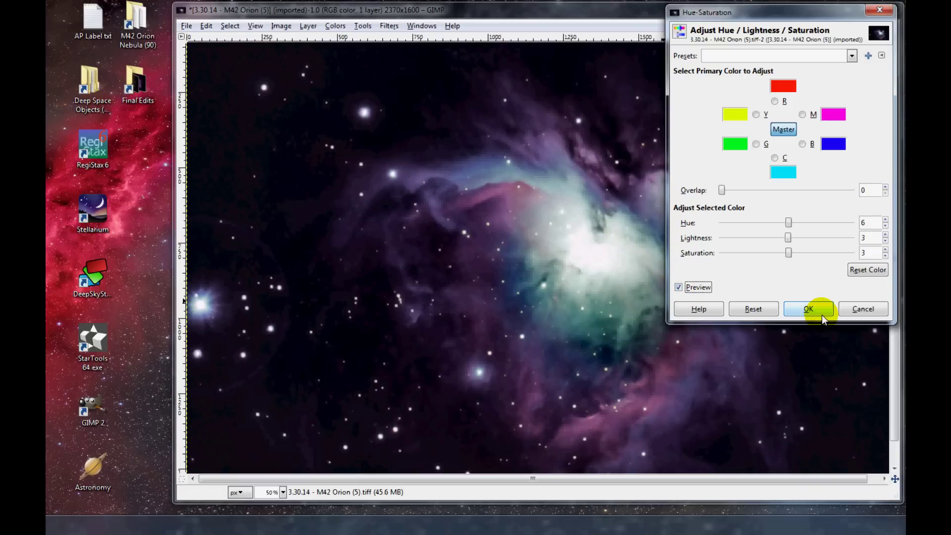
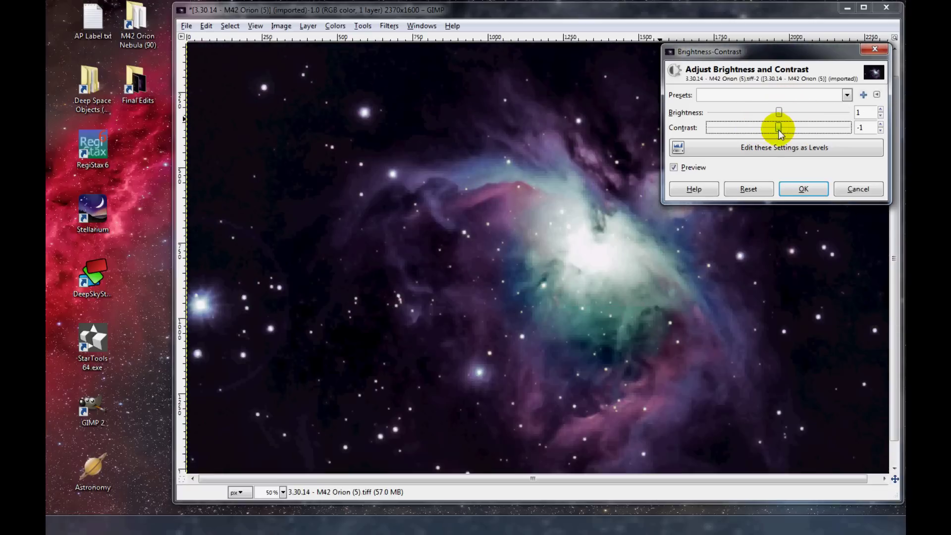
Reset the brightness and contrast values, lower the brightness to -4 and compare with the unadjusted image
click(747, 189)
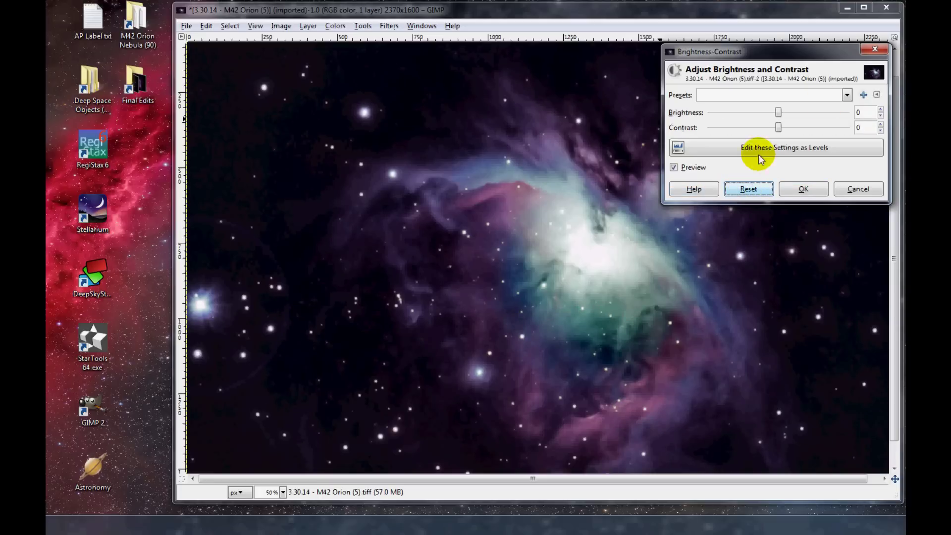
click(880, 109)
drag(775, 111, 776, 112)
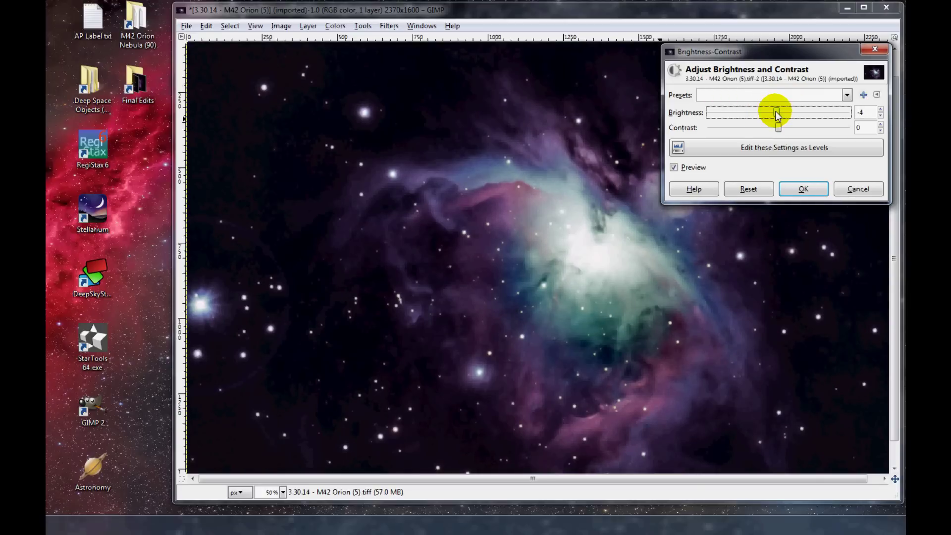
click(674, 167)
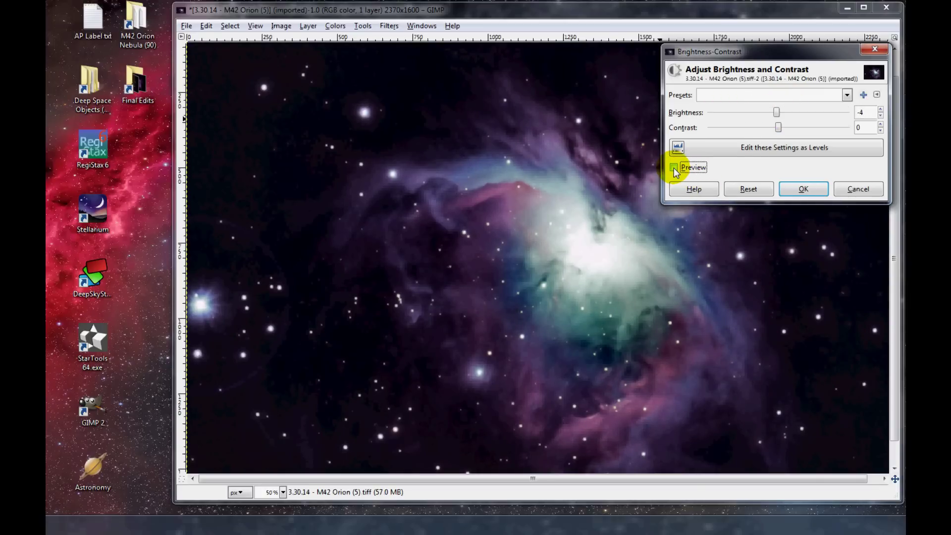
click(673, 167)
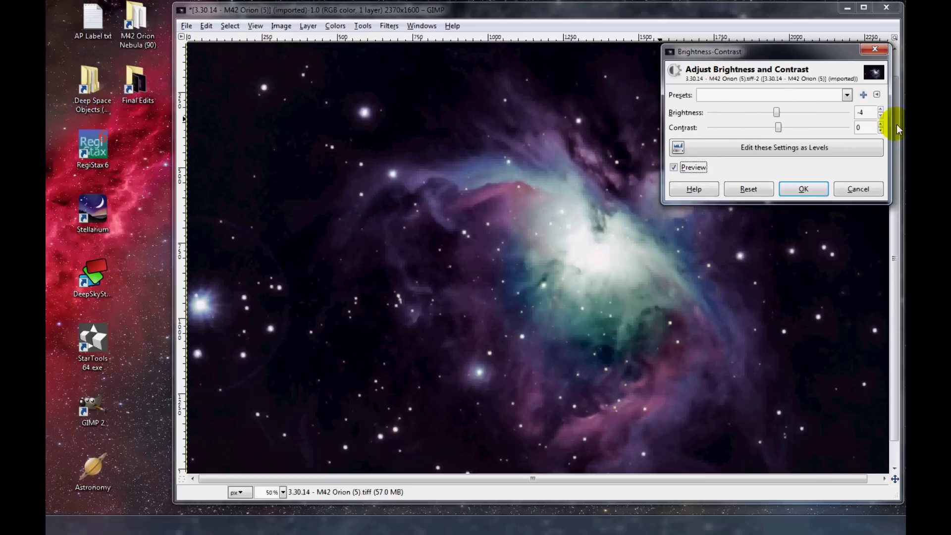
Lower the brightness to -6, check the preview and set the contrast to -4
click(881, 116)
click(881, 116)
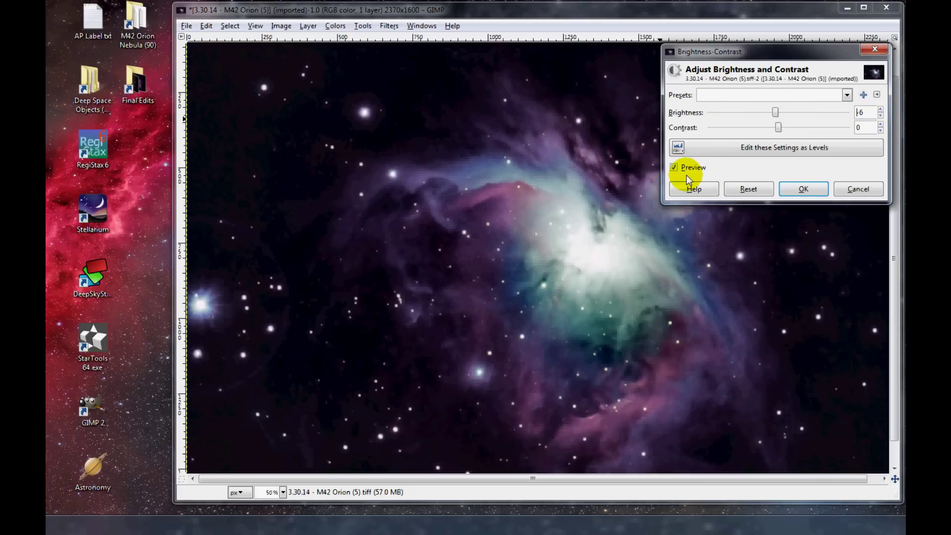
click(673, 169)
drag(779, 129, 777, 130)
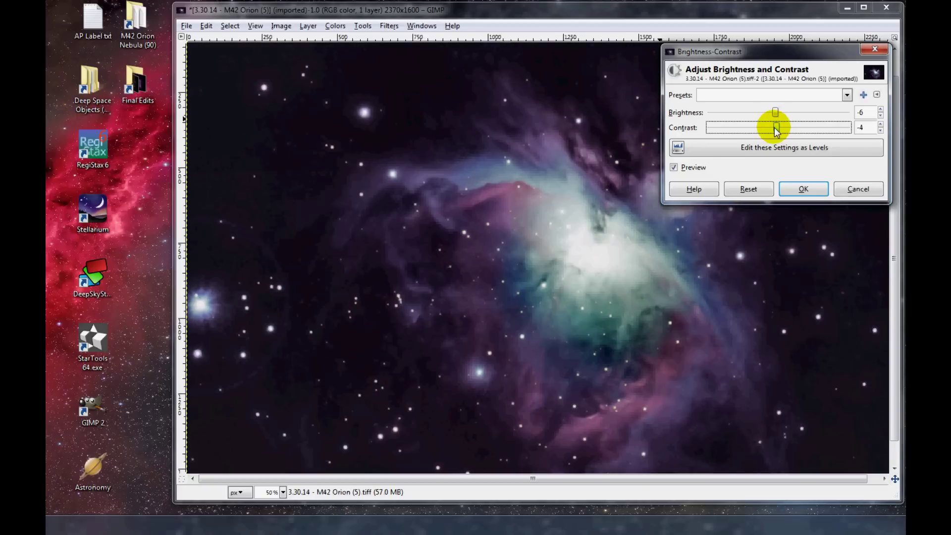
Compare with the unadjusted image and raise the brightness to 4 and the contrast to 2
click(674, 167)
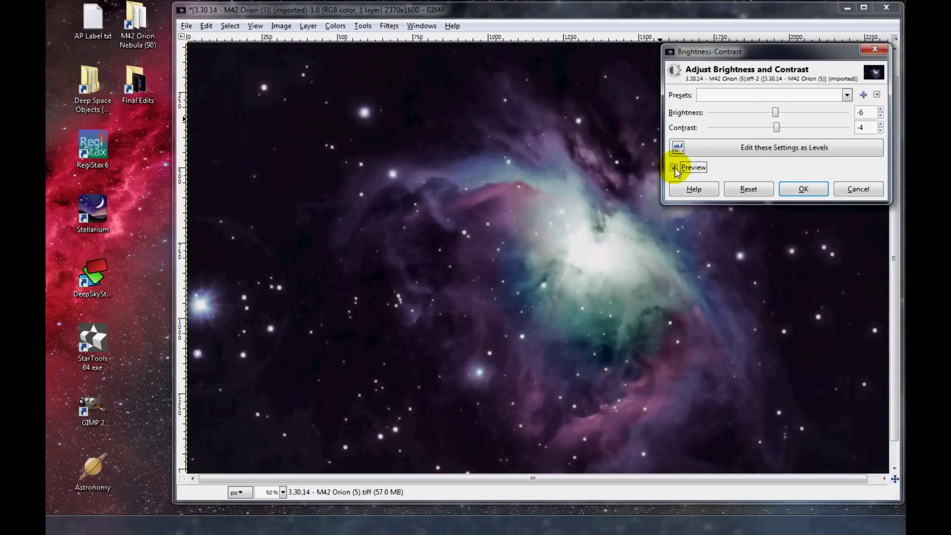
click(674, 167)
drag(778, 111, 782, 126)
click(779, 127)
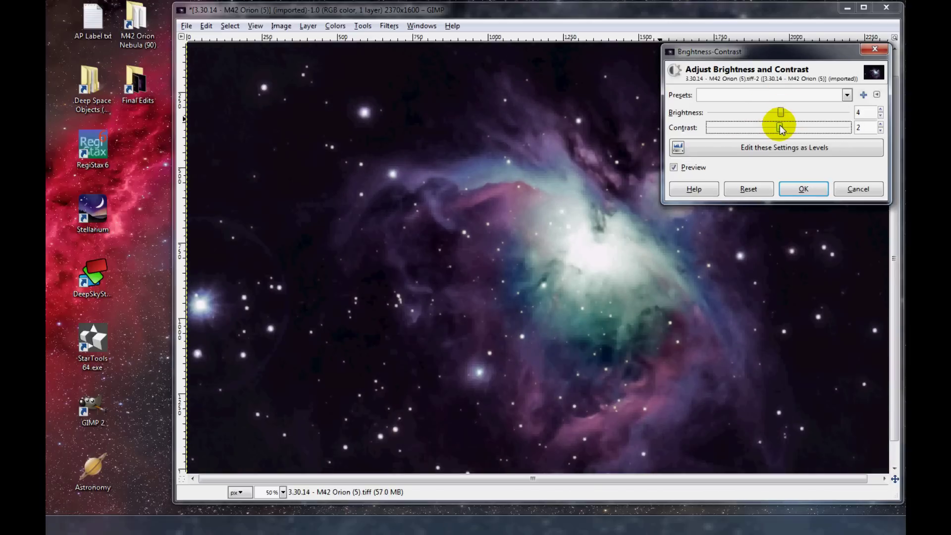
Try a contrast of 6, lower it to 3 and compare the image with and without the preview
click(674, 168)
drag(780, 128, 782, 127)
click(681, 167)
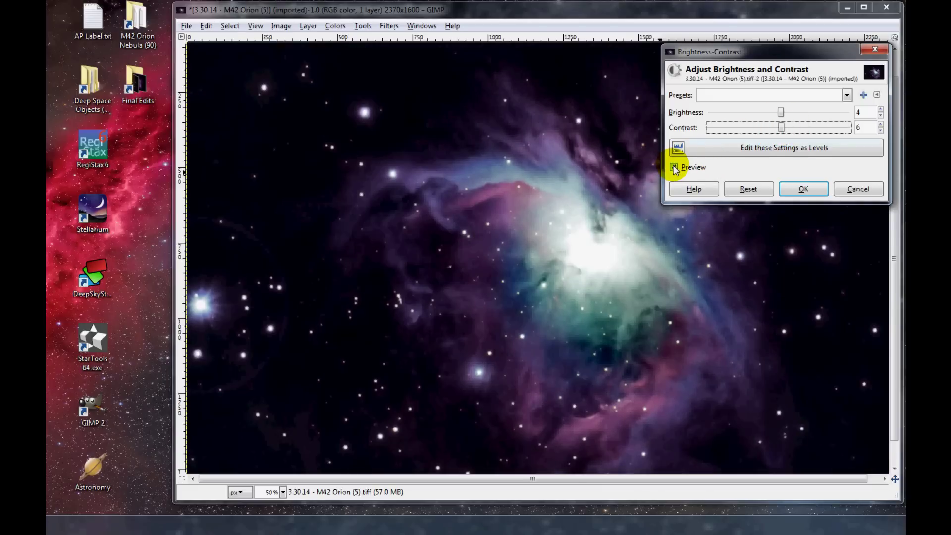
drag(786, 132, 782, 129)
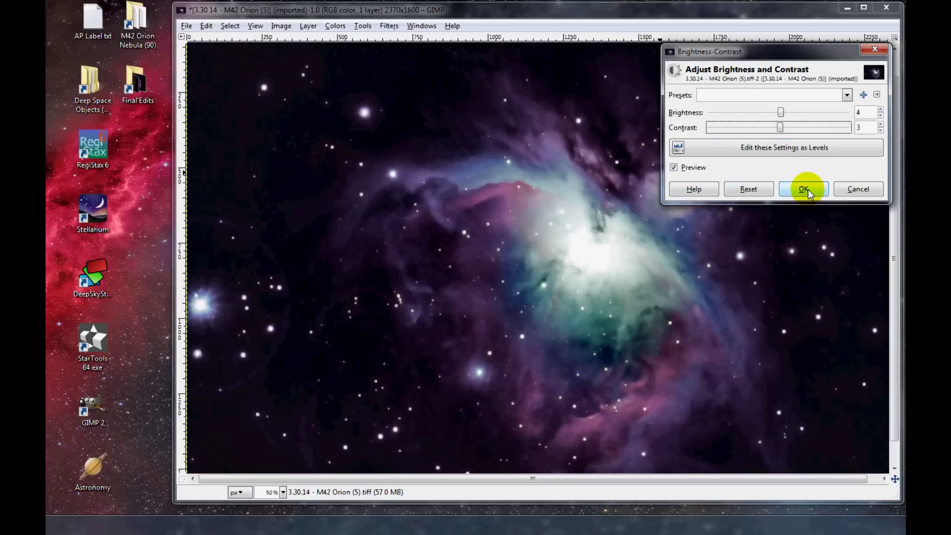
click(675, 167)
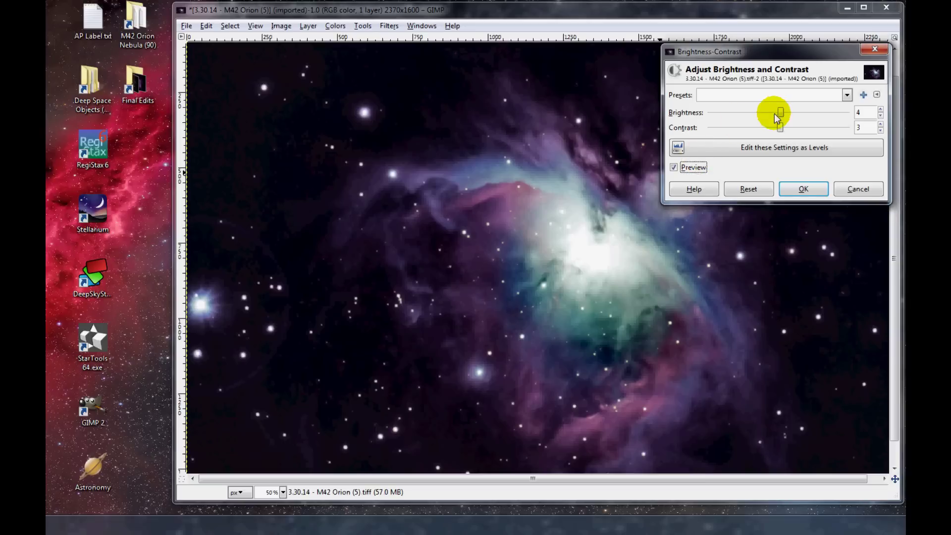
click(756, 189)
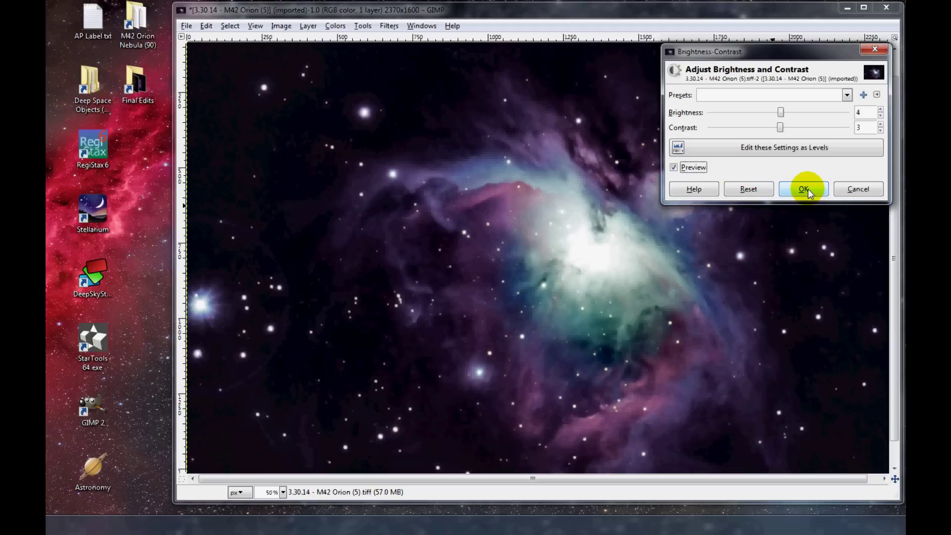
click(675, 168)
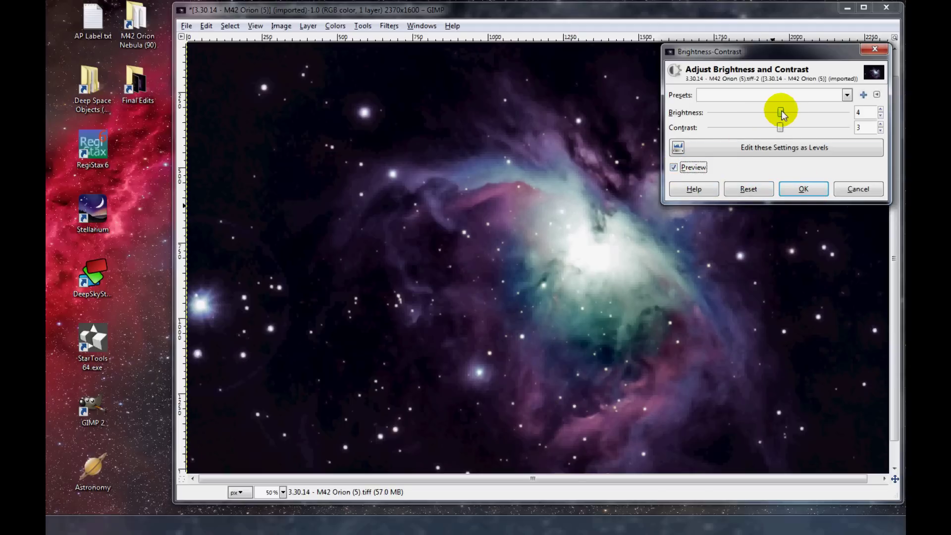
Set the brightness to -2, keep the contrast at 3, compare with the unadjusted image and apply the changes
click(781, 112)
drag(783, 111, 777, 111)
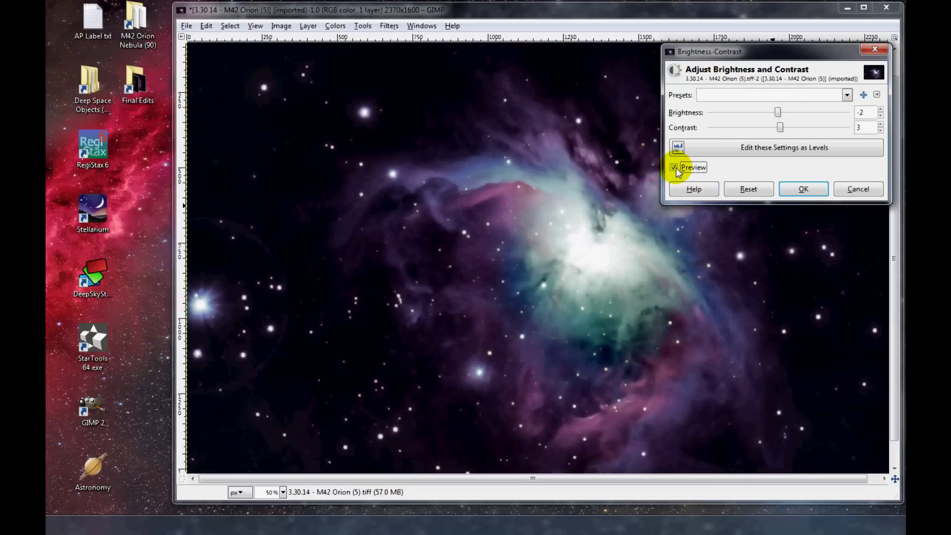
click(674, 168)
click(781, 128)
drag(784, 128, 780, 128)
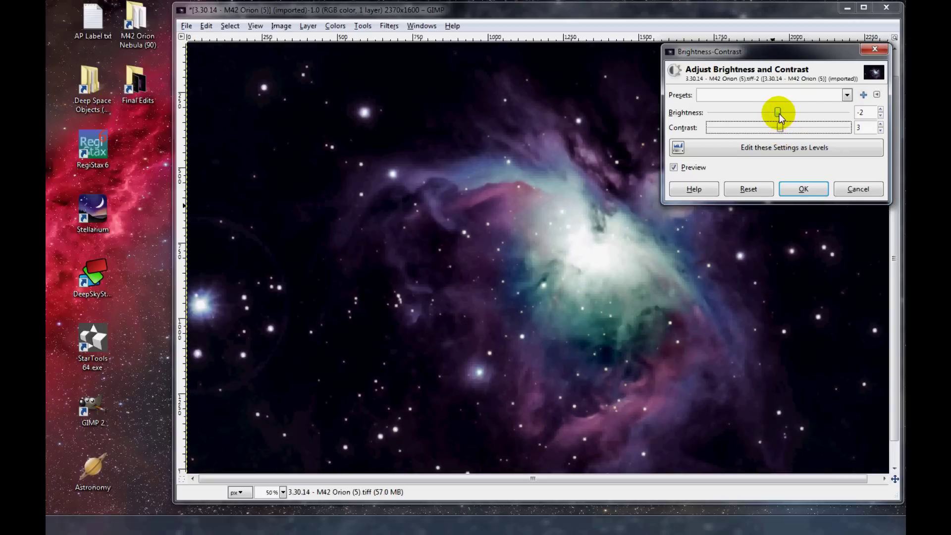
click(674, 168)
click(674, 168)
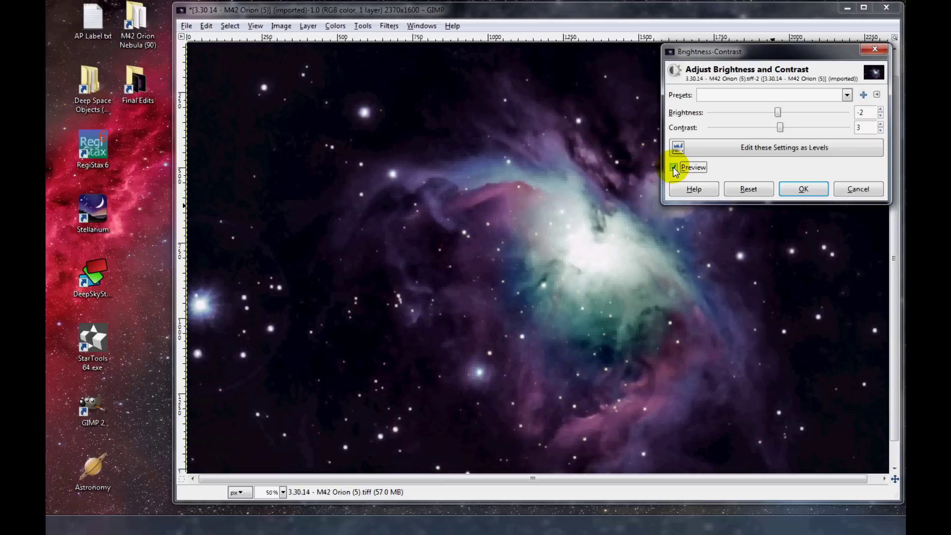
click(803, 190)
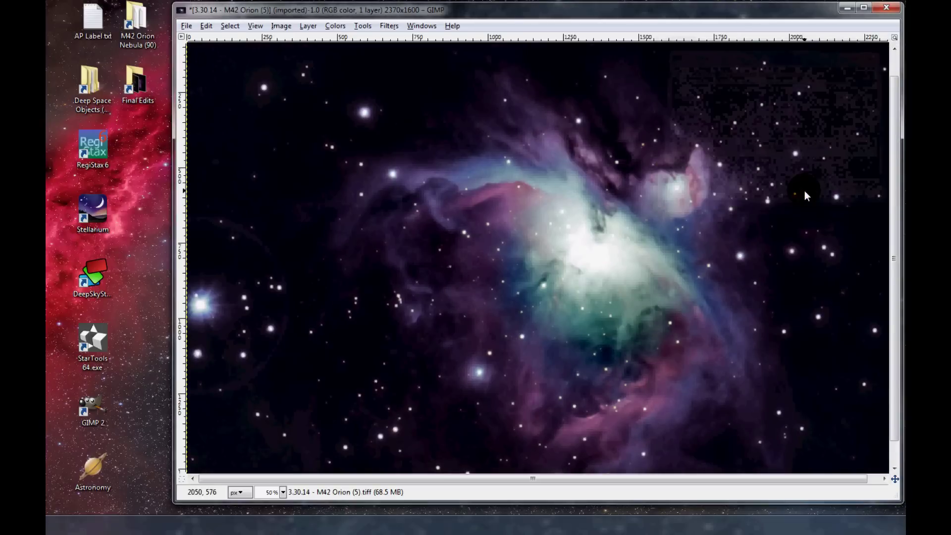
Set the green level of the shadows to 5 in the colour balance and compare with the unadjusted image
click(337, 26)
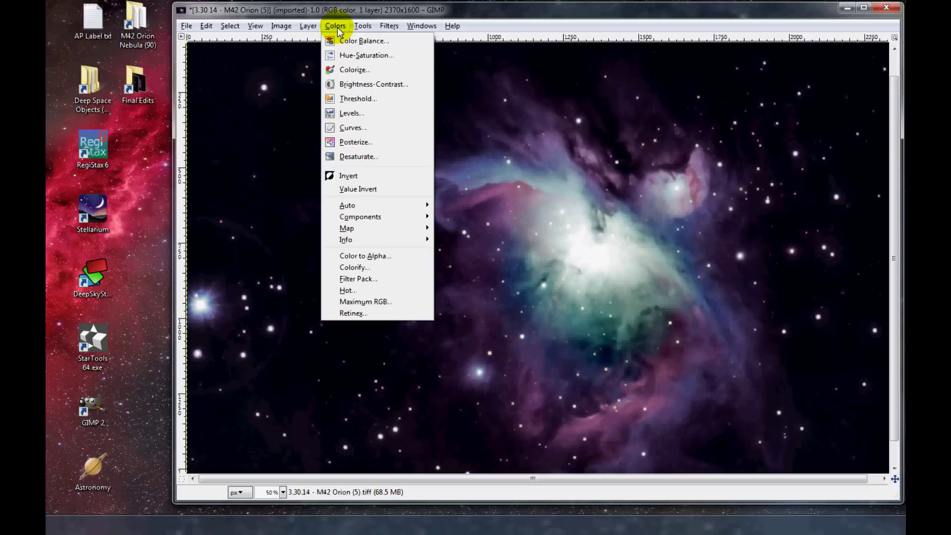
click(348, 40)
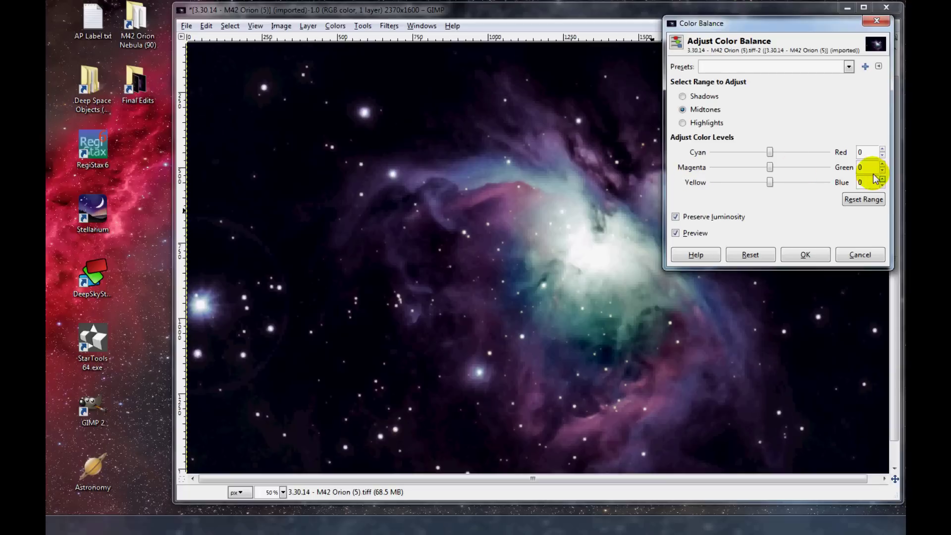
click(683, 96)
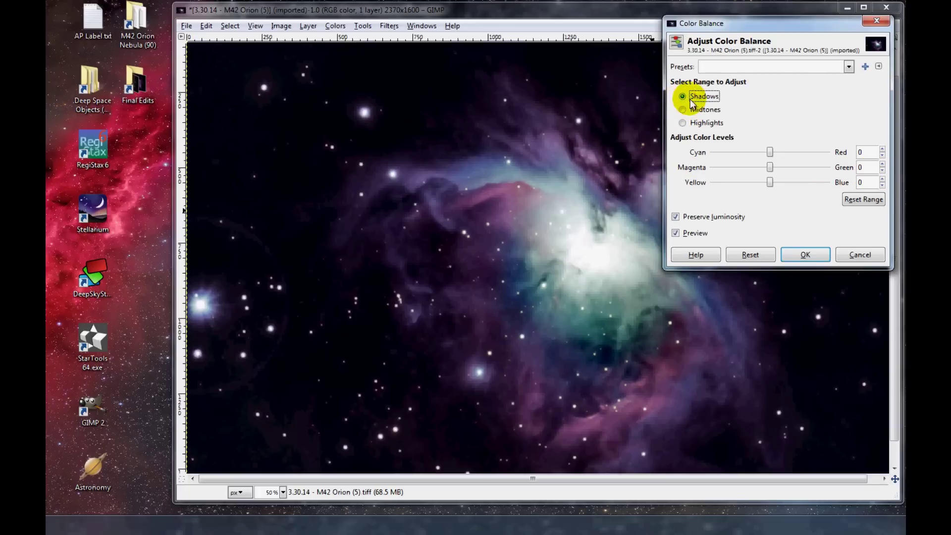
mouse_move(770, 165)
mouse_down()
mouse_move(758, 166)
mouse_move(777, 167)
mouse_up()
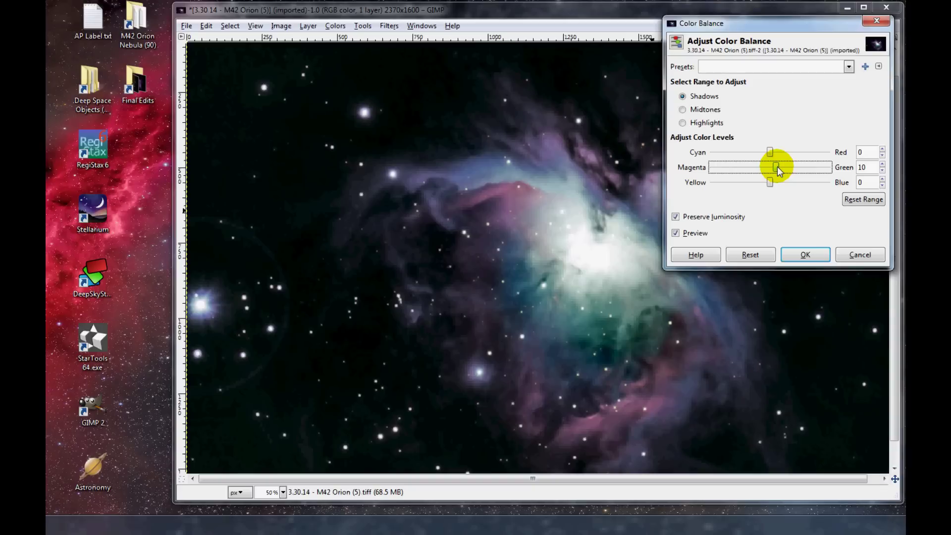
drag(775, 167, 771, 167)
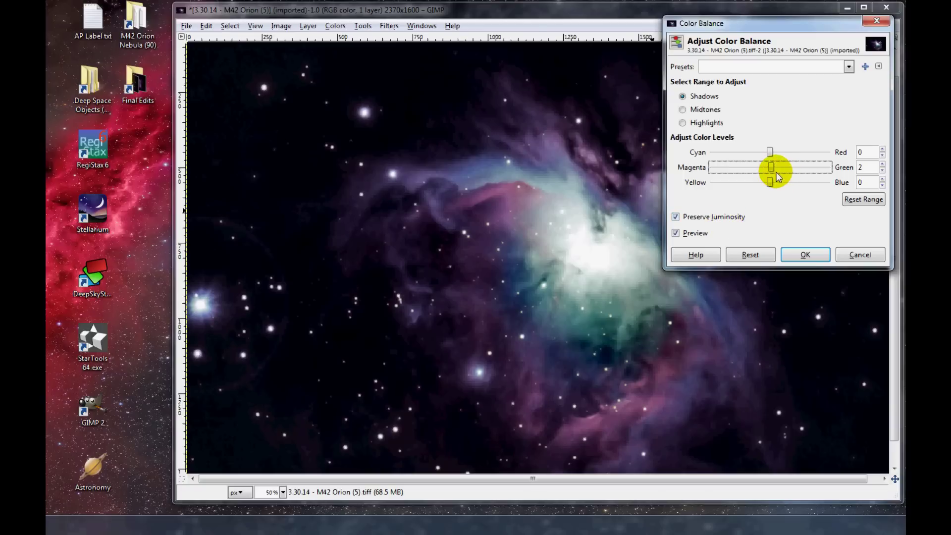
key(Right)
key(Right)
key(Right)
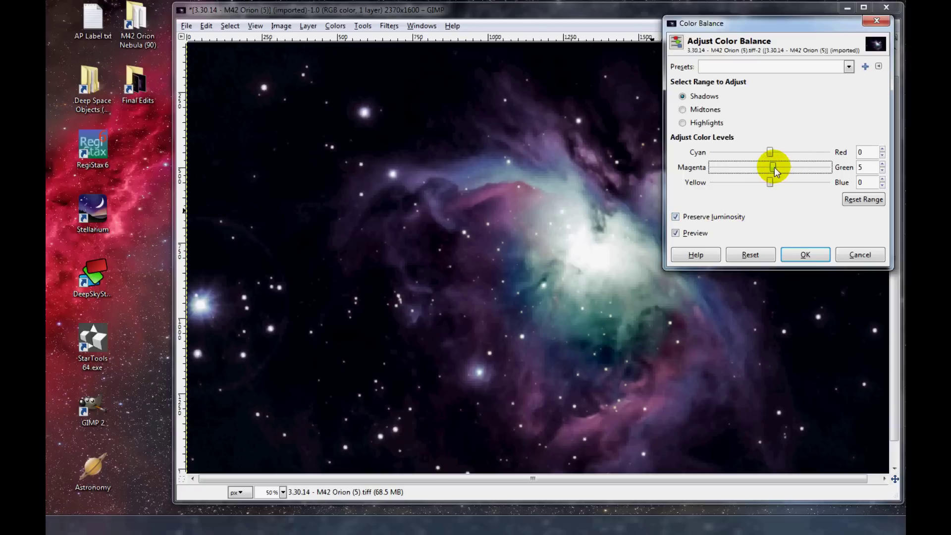
click(677, 235)
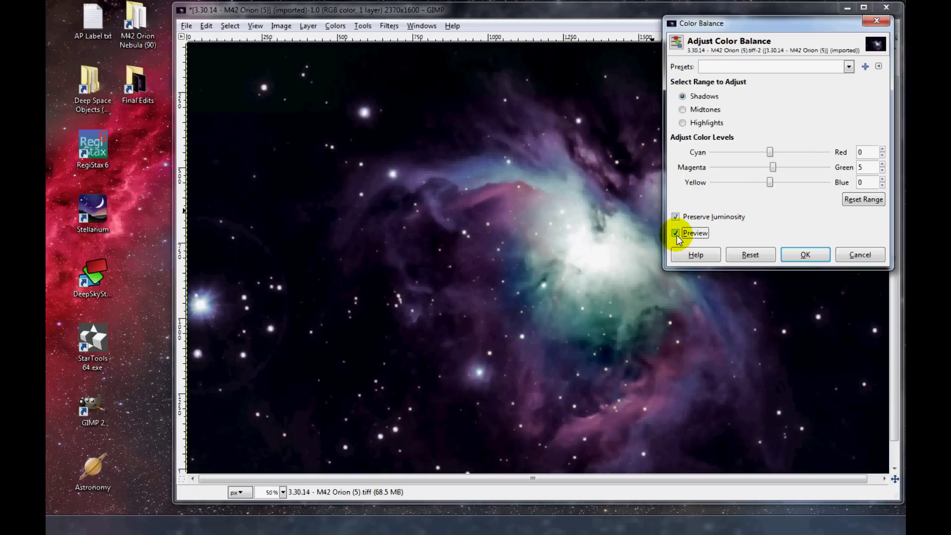
Set the shadows' blue level to 5 and red level to -2, check the preview and apply the colour balance
drag(770, 183, 774, 183)
click(676, 234)
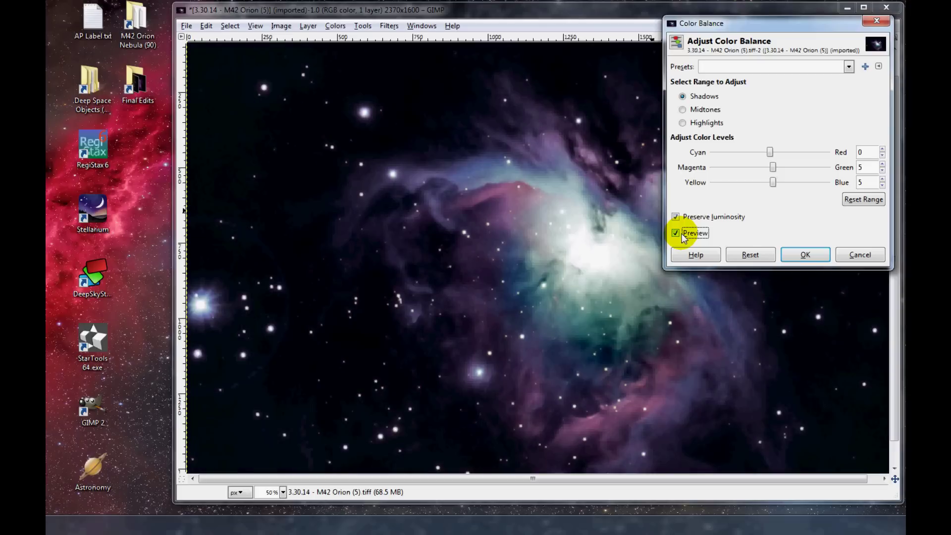
drag(770, 148, 768, 150)
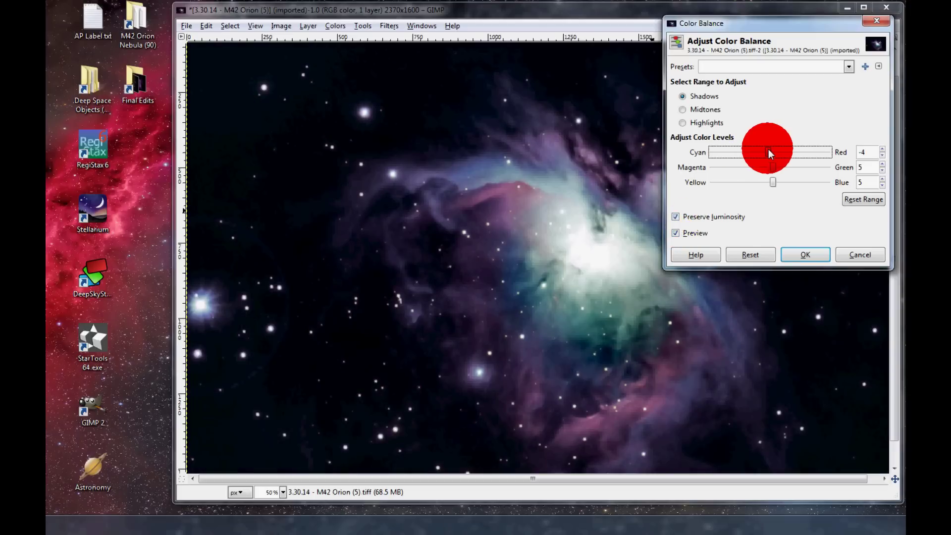
click(882, 149)
click(882, 149)
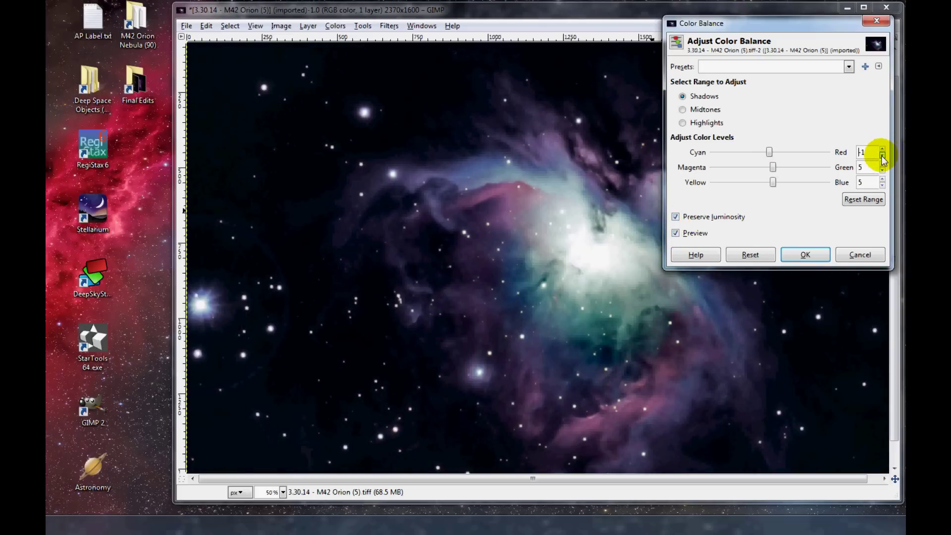
click(675, 233)
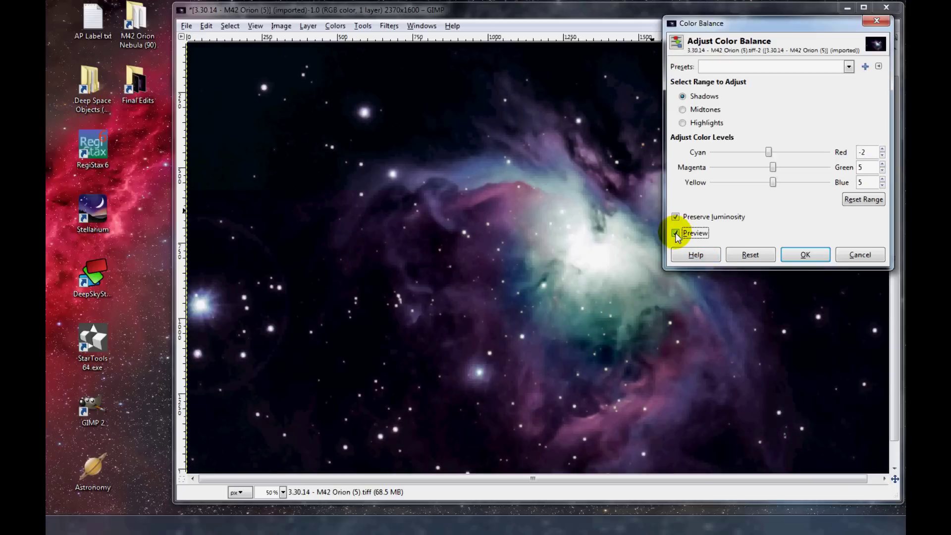
click(805, 255)
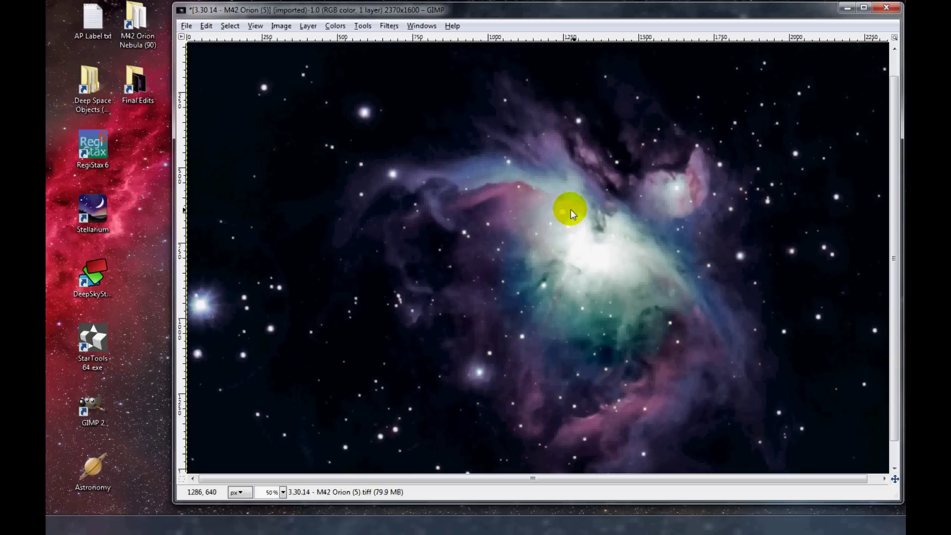
Open the Levels adjustment for the image
click(337, 27)
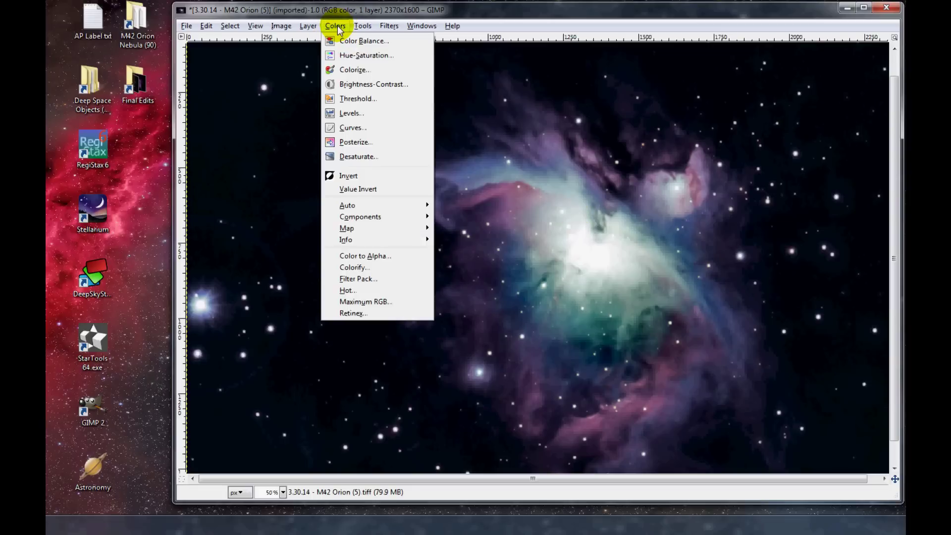
click(347, 114)
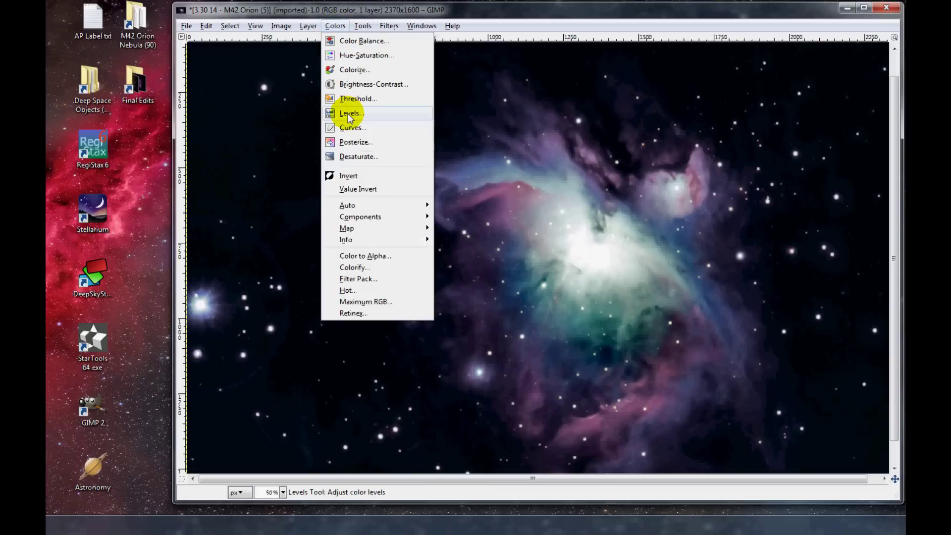
mouse_move(805, 16)
mouse_down()
mouse_move(795, 26)
mouse_move(801, 14)
mouse_up()
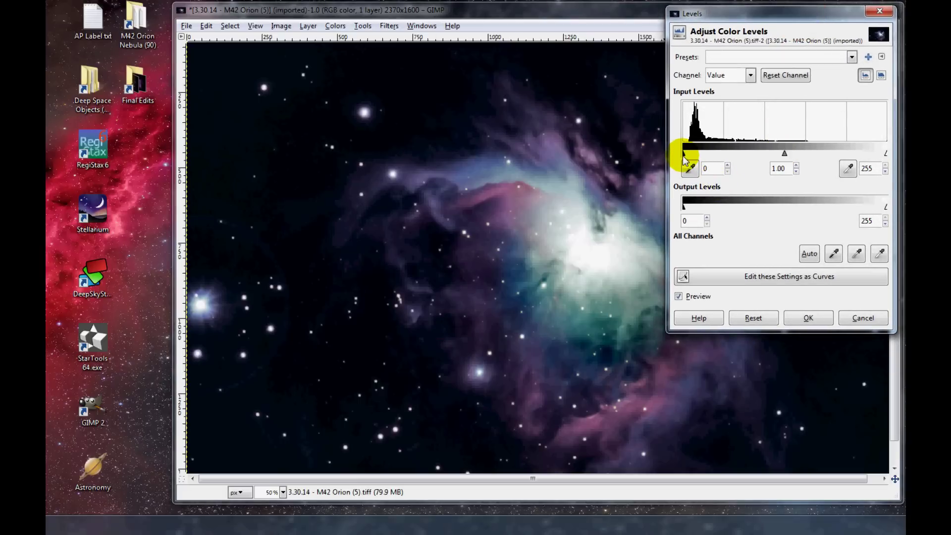
Try input levels of 2 for black and 245 for white, compare with the unadjusted image and reset the levels
drag(682, 154, 684, 155)
drag(683, 154, 683, 153)
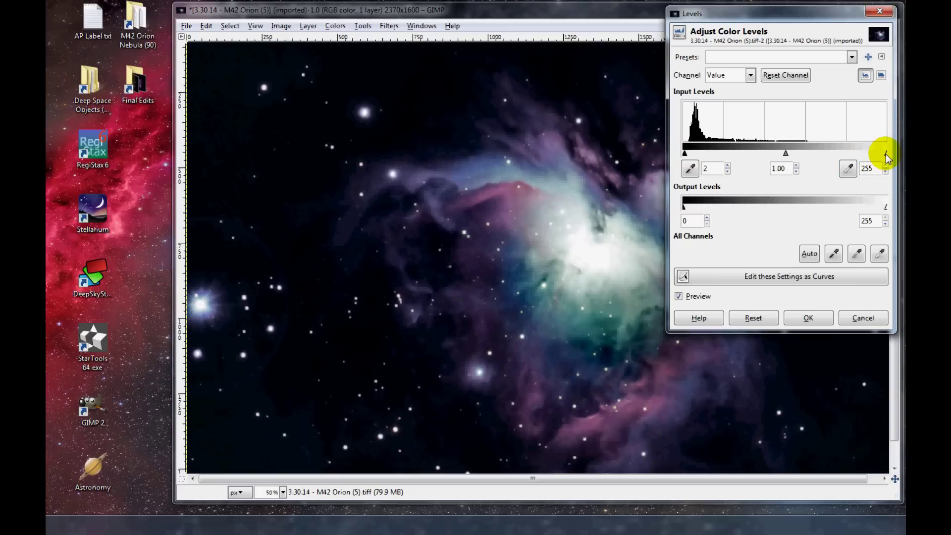
drag(886, 155, 879, 154)
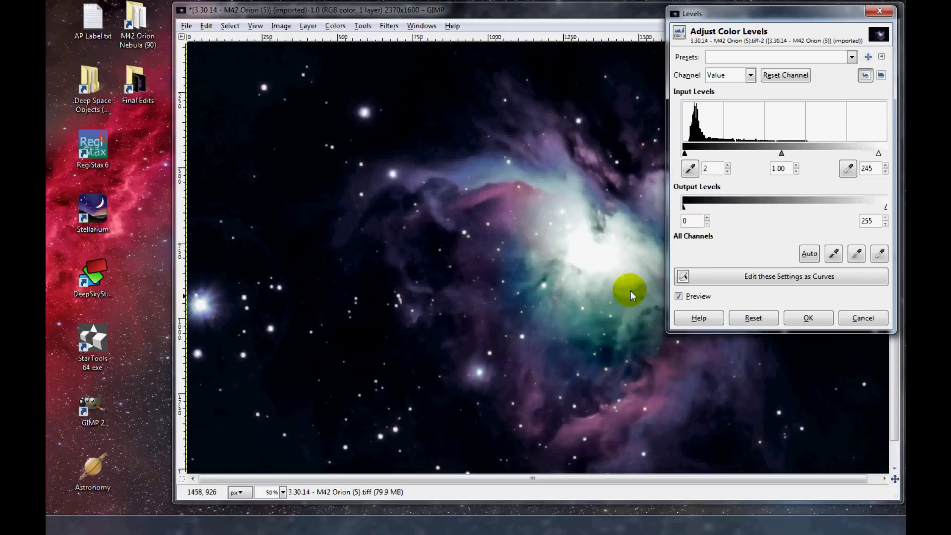
click(680, 298)
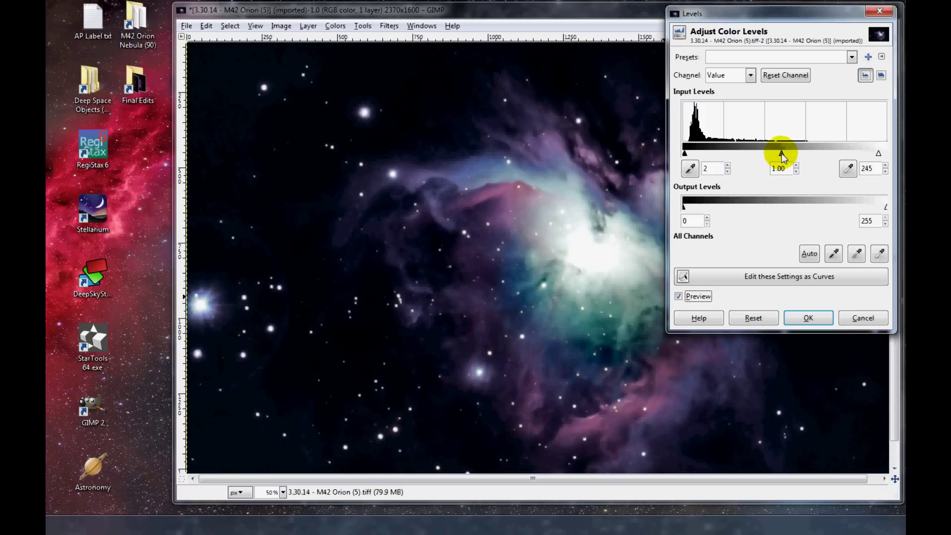
click(678, 297)
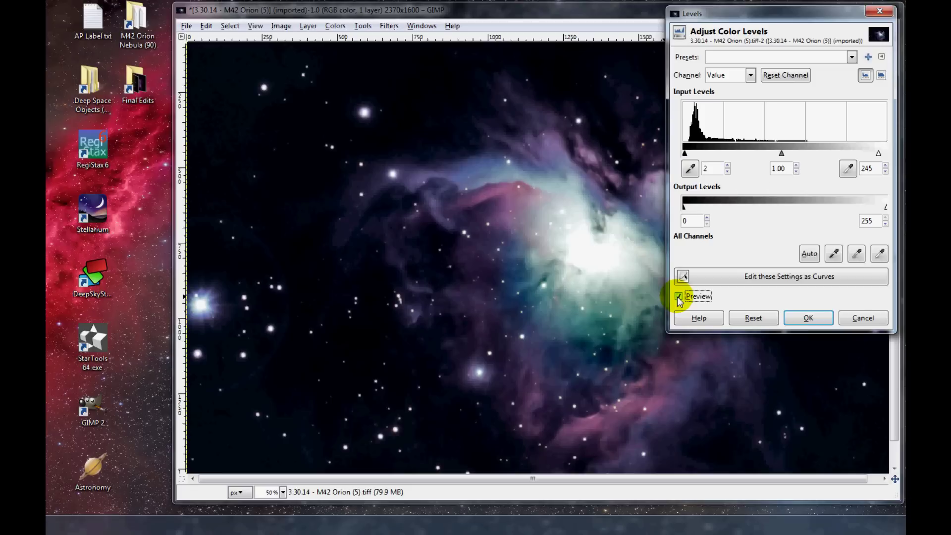
click(677, 296)
click(758, 315)
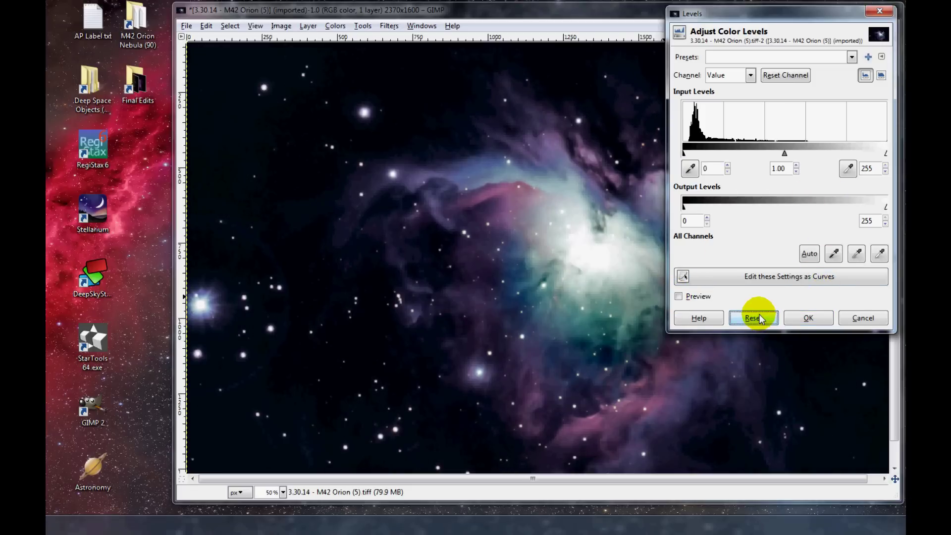
Set the input black point to 4 and leave the white point at 255, check the preview and apply the levels
drag(684, 154, 686, 153)
click(679, 296)
click(678, 298)
click(678, 297)
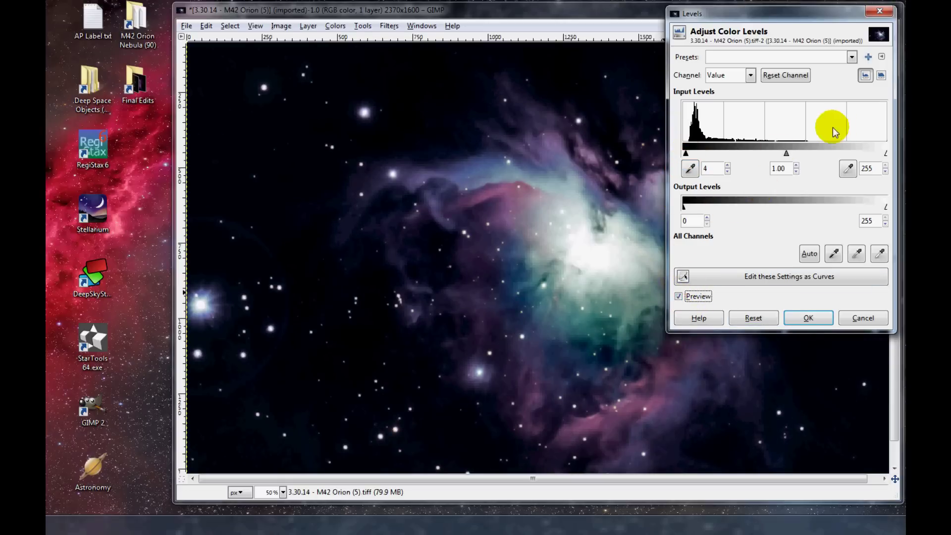
drag(887, 156, 881, 154)
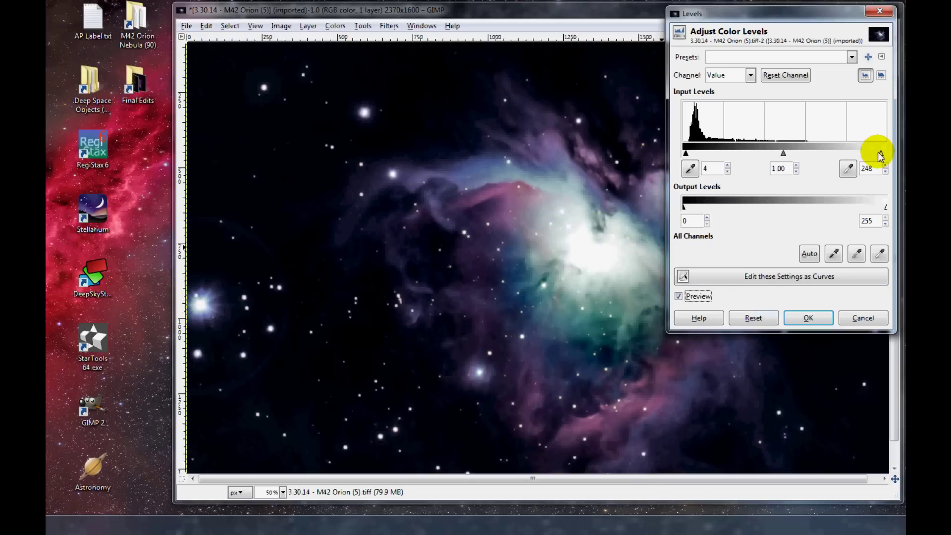
drag(882, 156, 891, 153)
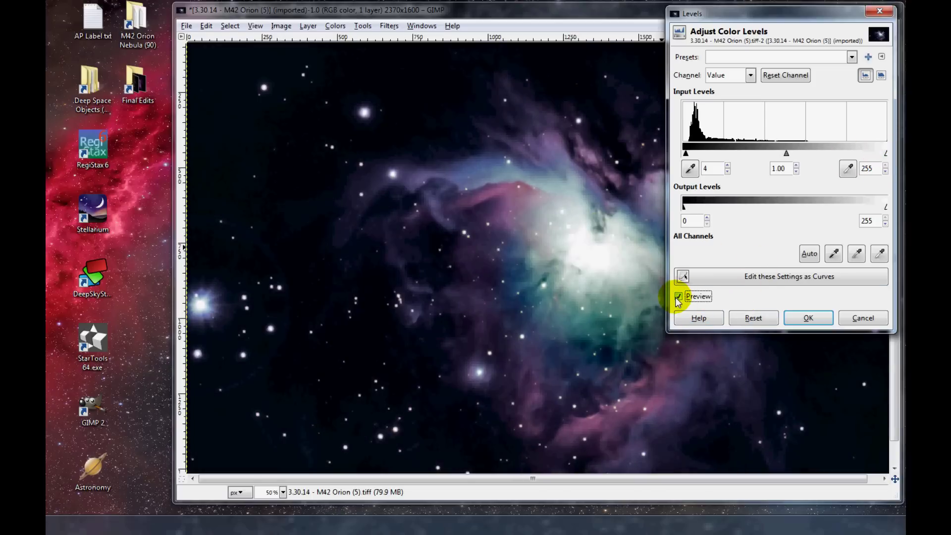
click(818, 319)
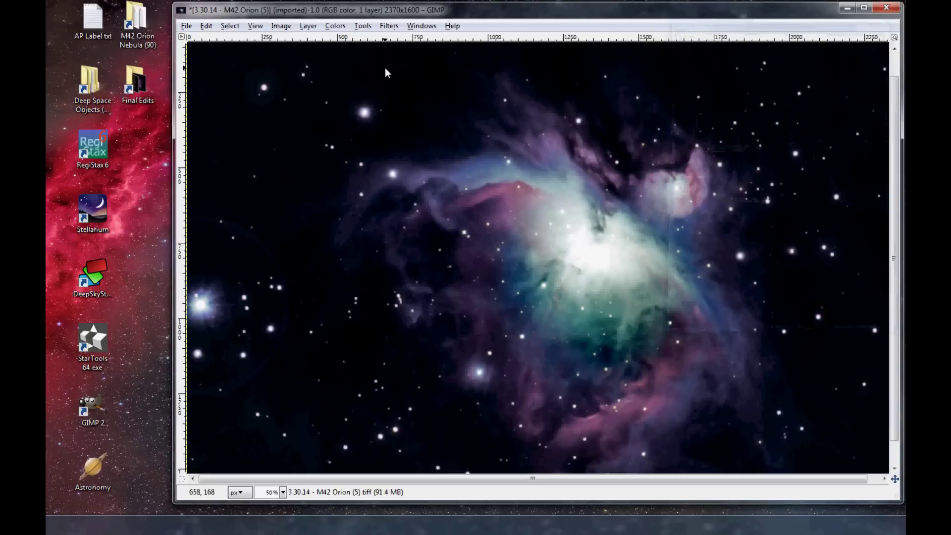
Open the Curves adjustment and add three anchor points on the Value curve at the quarter, middle and three-quarter tones
click(336, 26)
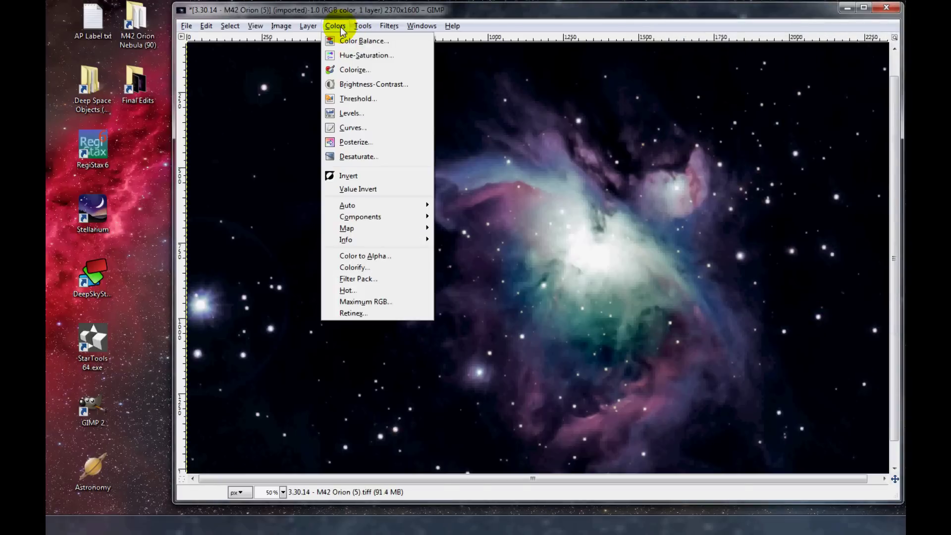
click(350, 128)
mouse_move(830, 8)
mouse_down()
mouse_move(822, 19)
mouse_move(824, 10)
mouse_up()
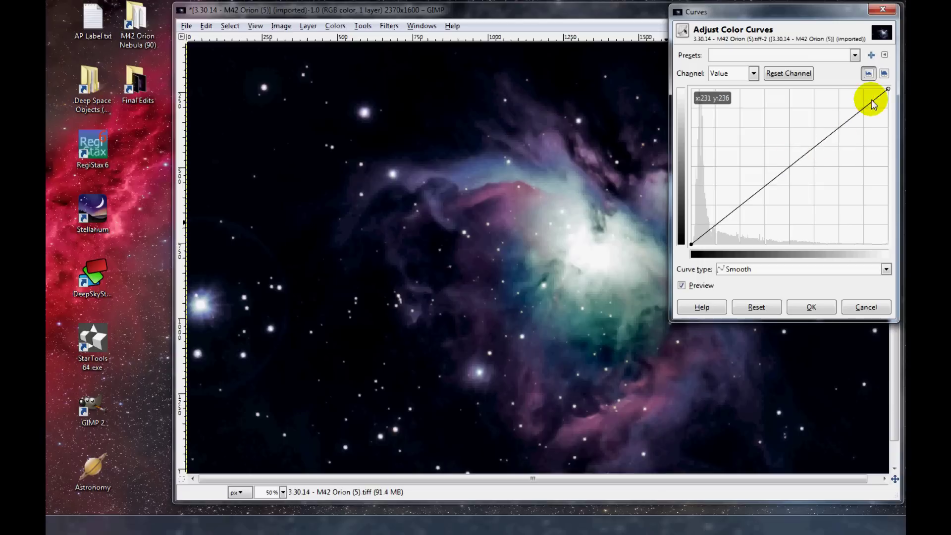
click(739, 207)
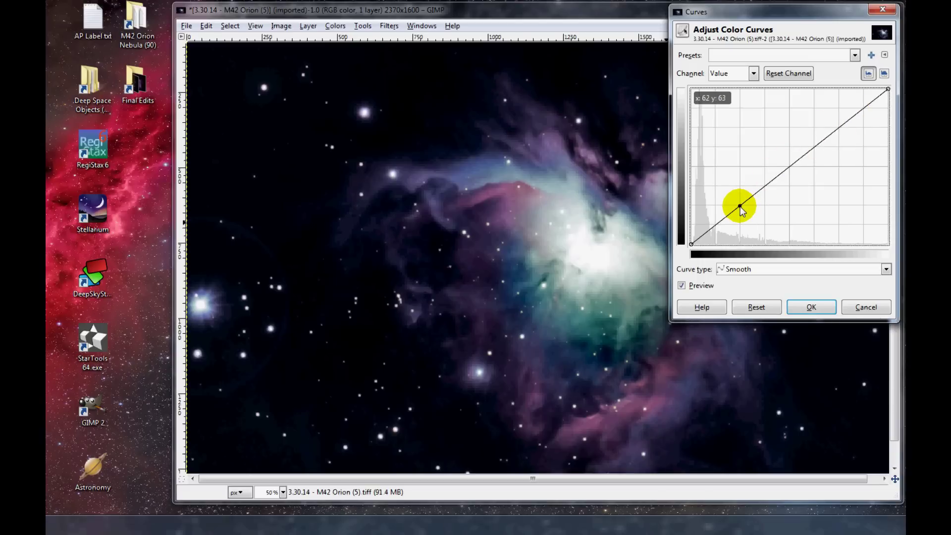
click(790, 167)
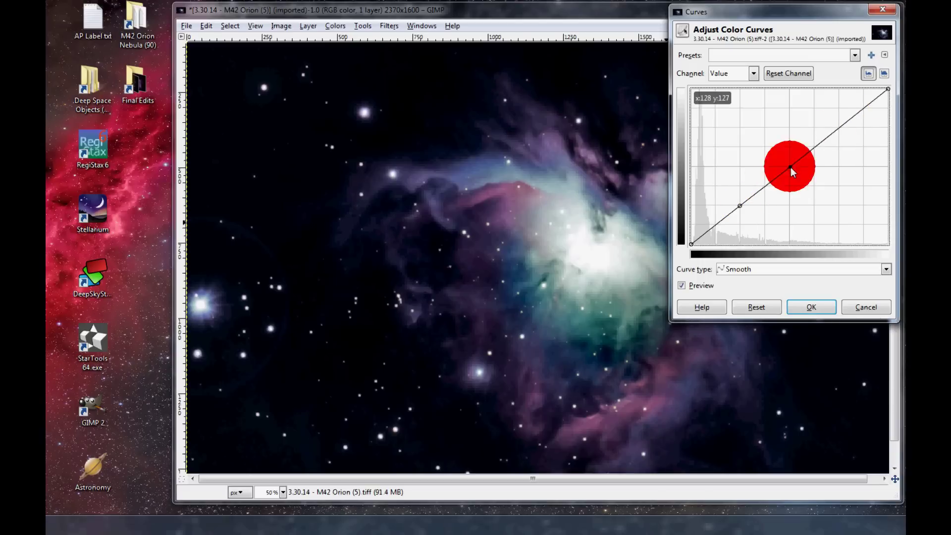
click(839, 129)
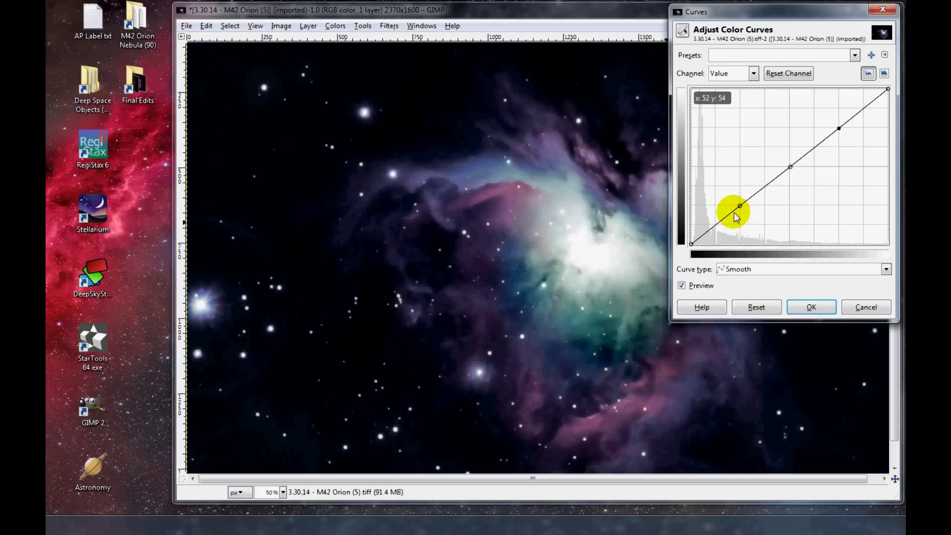
Test small shifts of the quarter-tone anchor, settle it slightly below the diagonal to darken the shadows, and compare with the preview
mouse_move(741, 209)
mouse_down()
mouse_move(735, 201)
mouse_move(751, 218)
mouse_move(724, 187)
mouse_move(738, 205)
mouse_up()
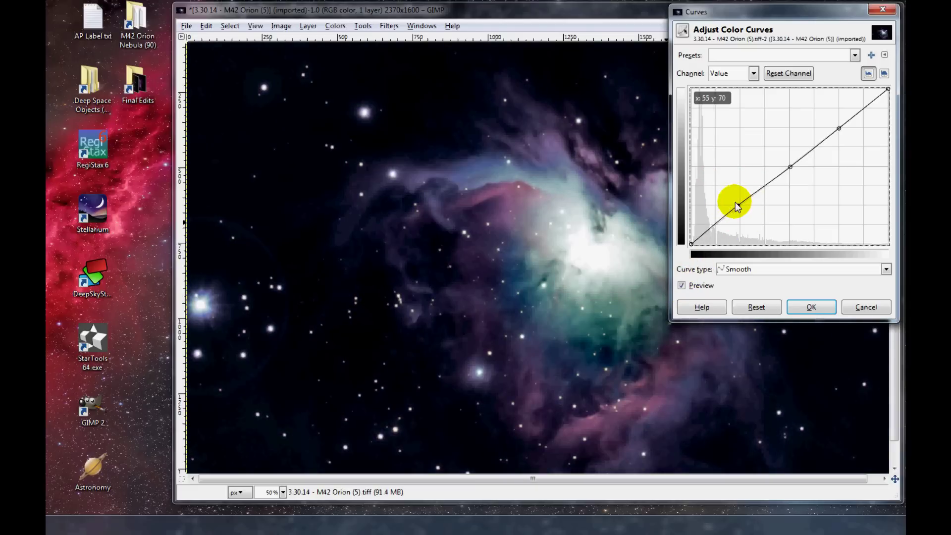
drag(739, 206, 740, 208)
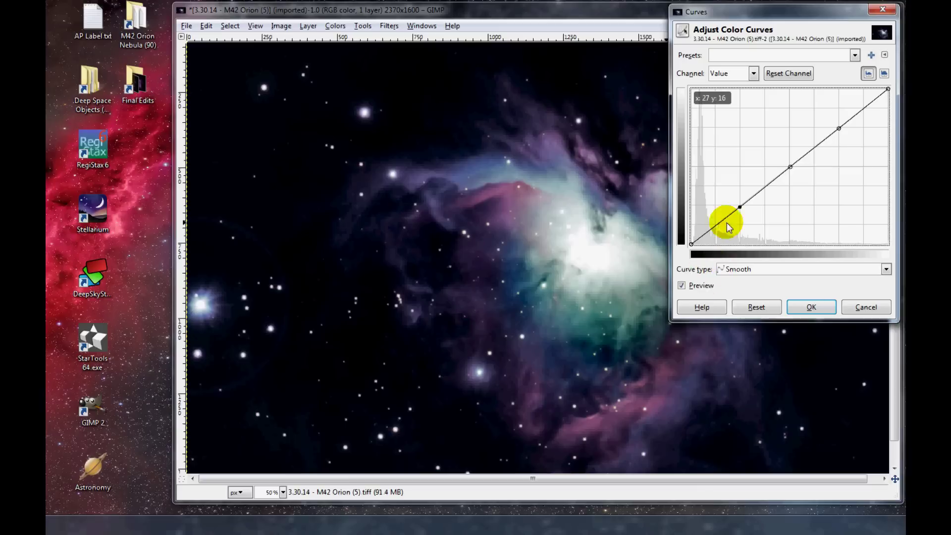
click(739, 207)
drag(739, 207, 740, 210)
click(683, 287)
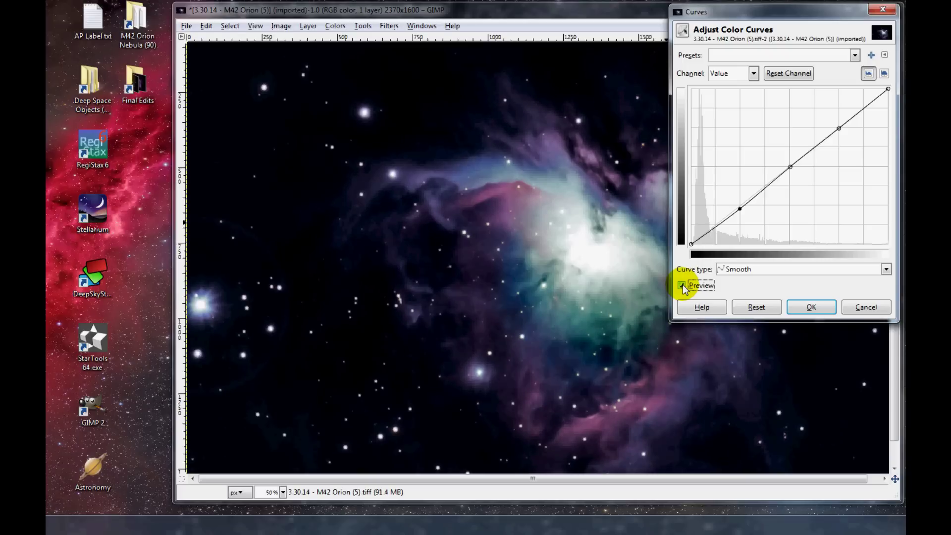
Fine-tune the Value curve's middle anchor to a very slightly lowered position and compare the result with the unadjusted image
mouse_move(789, 171)
mouse_down()
mouse_move(769, 143)
mouse_move(797, 181)
mouse_move(784, 170)
mouse_move(792, 170)
mouse_up()
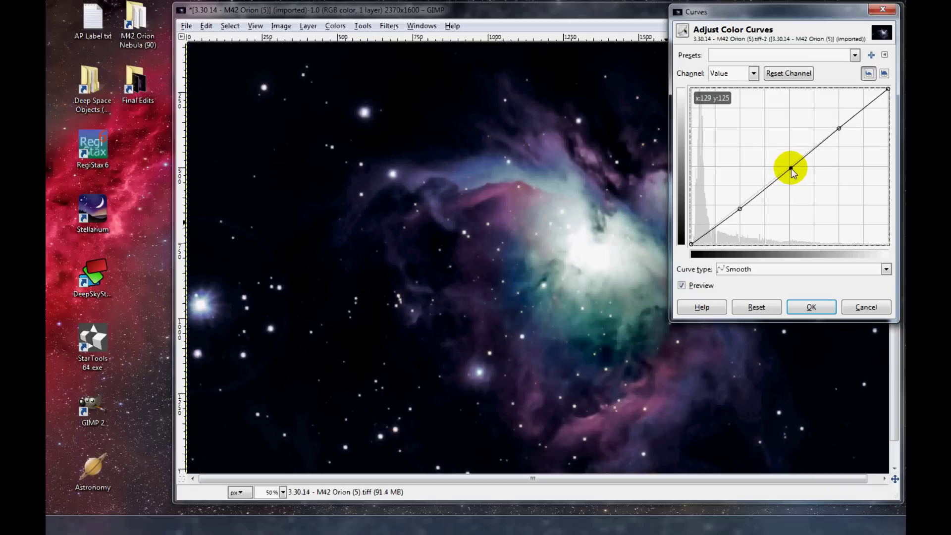
click(682, 287)
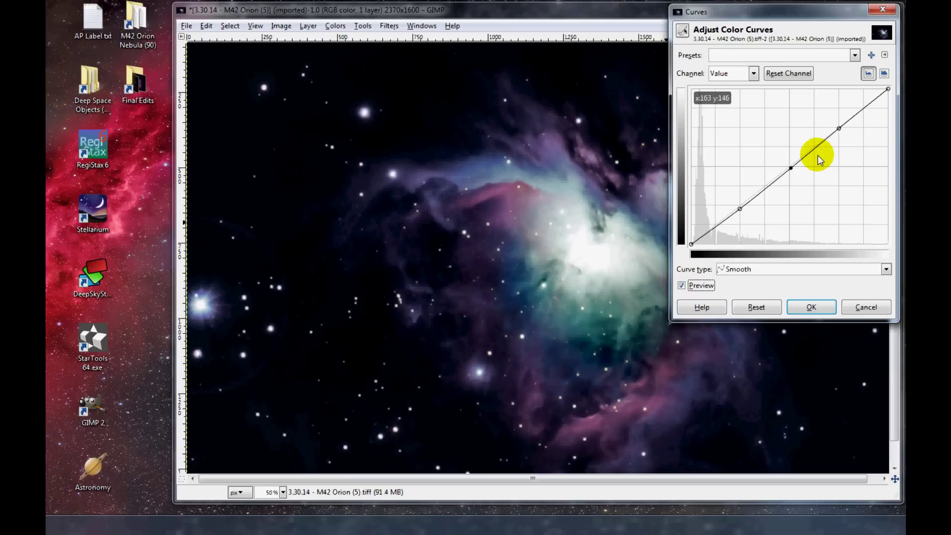
click(791, 168)
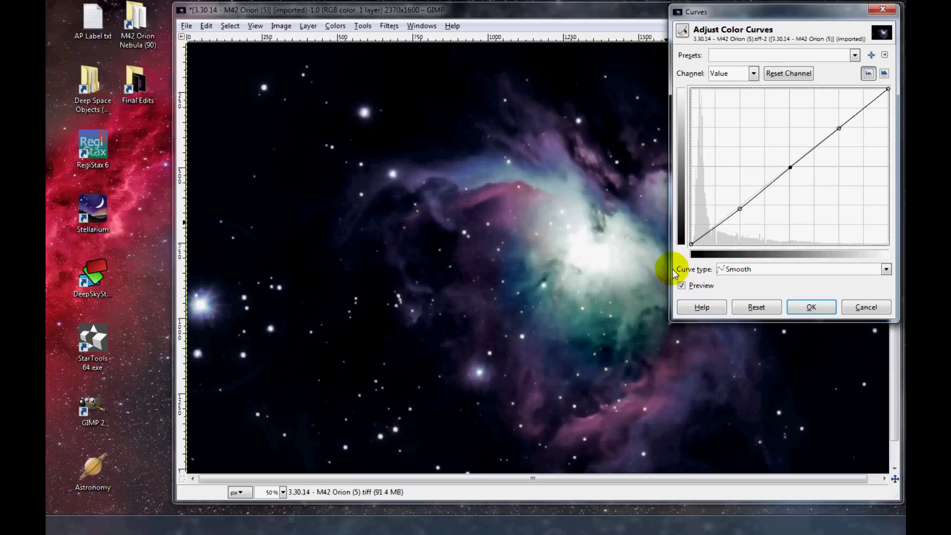
click(682, 287)
click(682, 287)
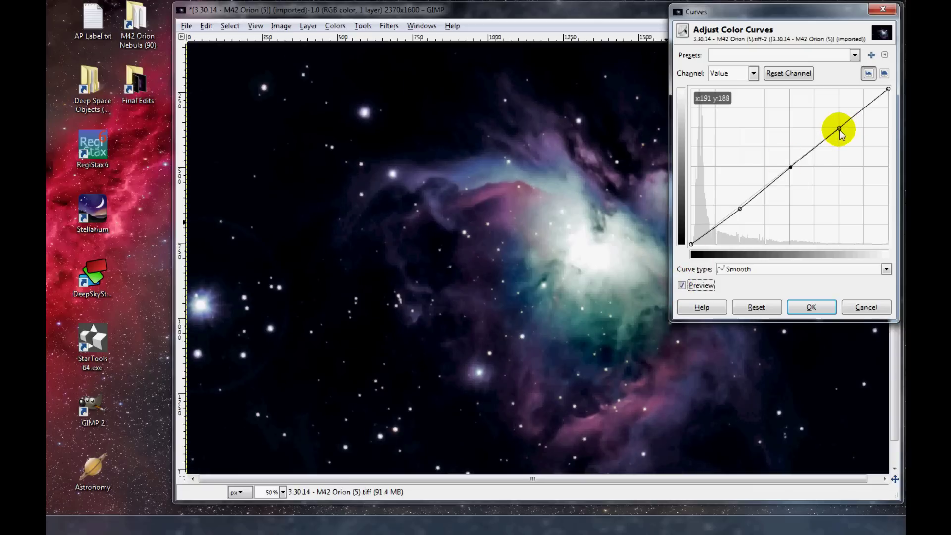
Nudge the three-quarter-tone anchor slightly down, check the preview and apply the curves adjustment
mouse_move(839, 131)
mouse_down()
mouse_move(813, 110)
mouse_move(846, 136)
mouse_move(840, 130)
mouse_up()
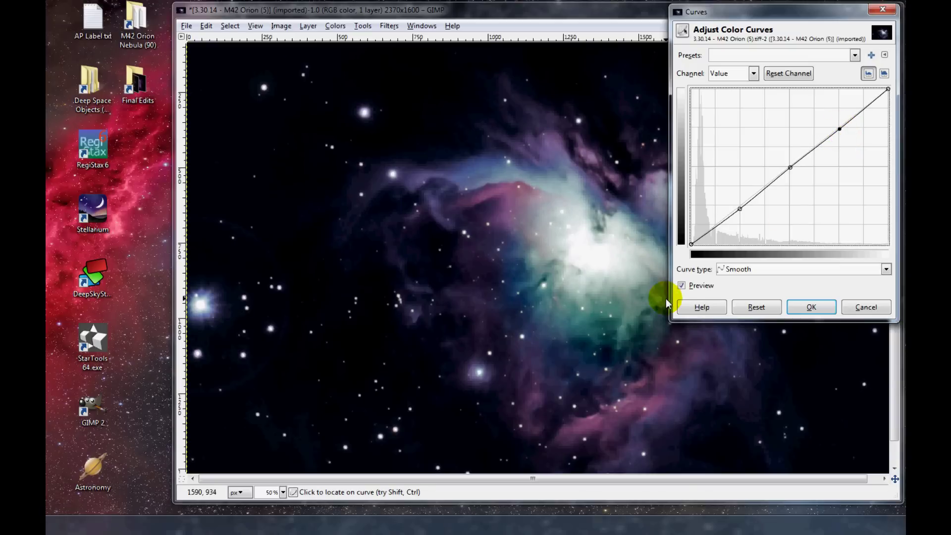
click(682, 285)
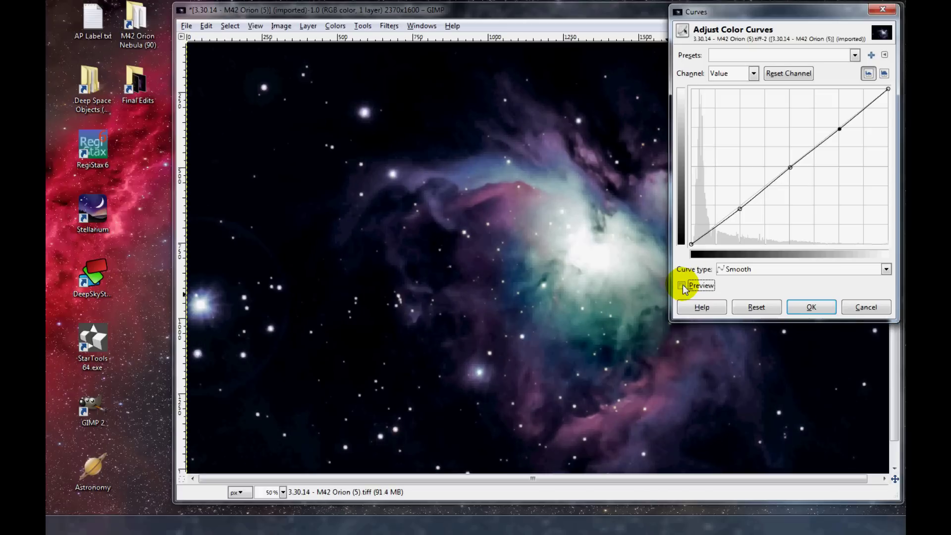
click(811, 307)
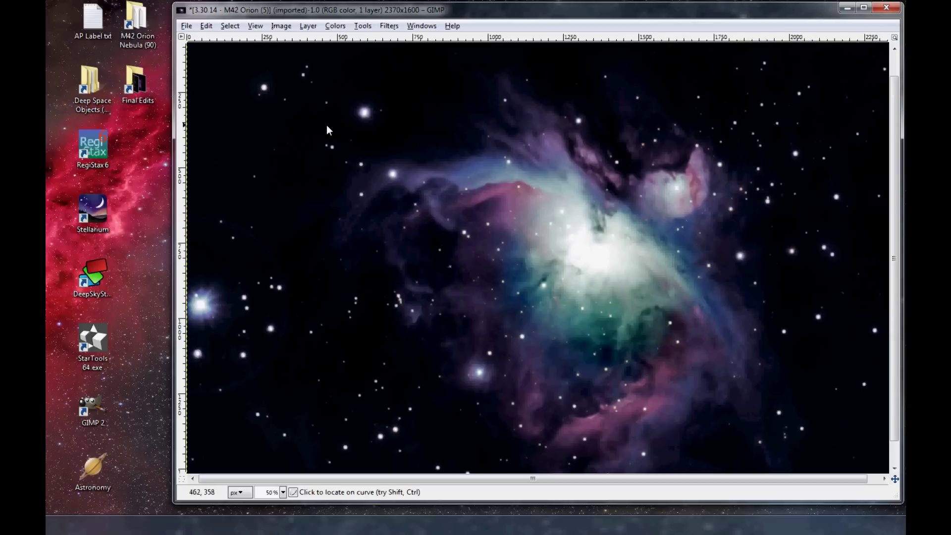
Open the Gaussian Blur filter and position its preview on the blue-green area of the nebula
click(338, 27)
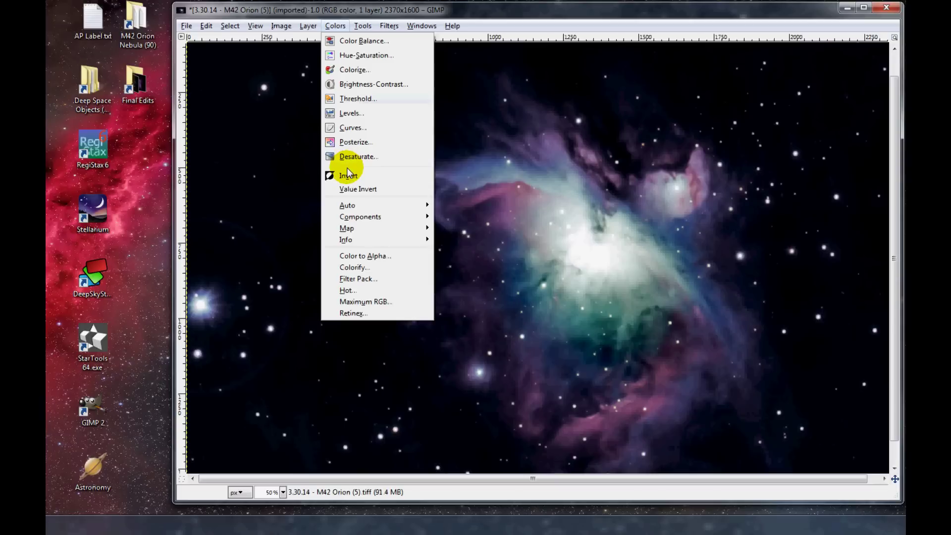
mouse_move(366, 29)
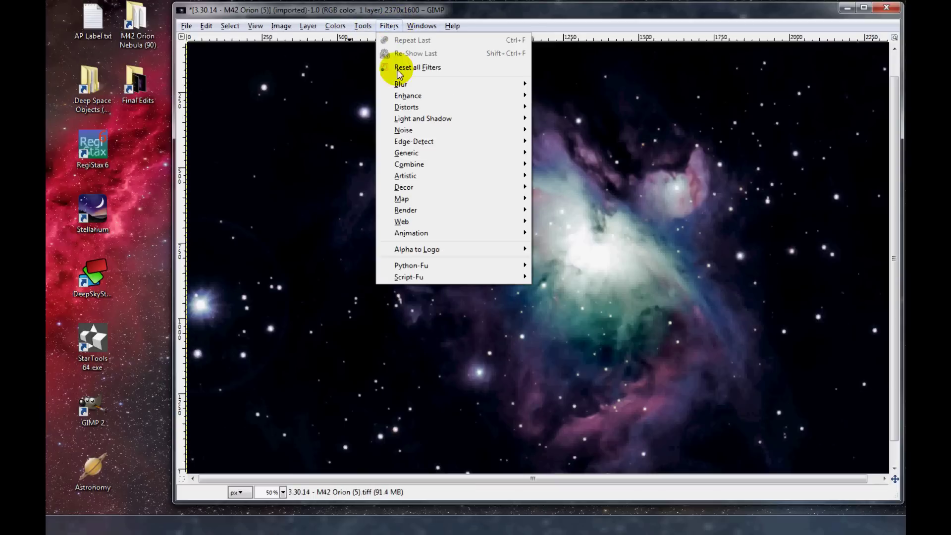
mouse_move(404, 87)
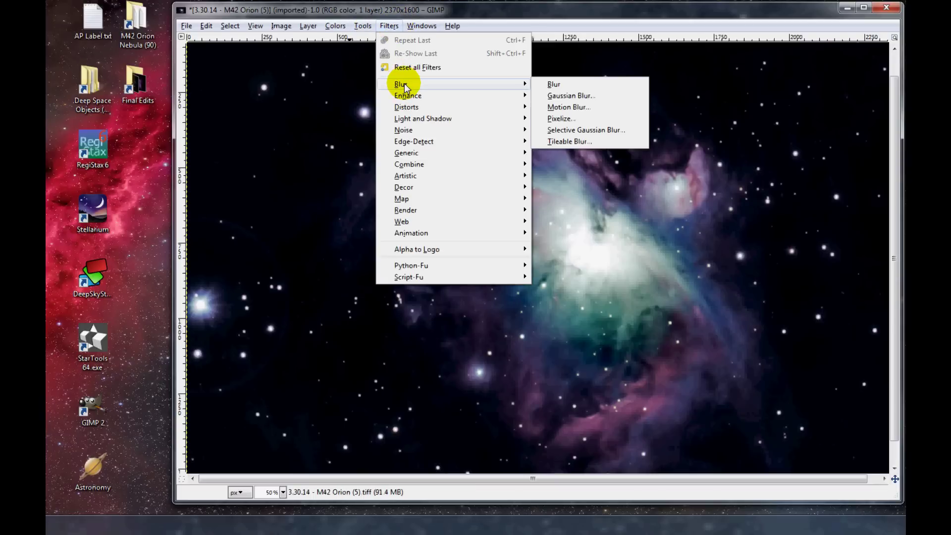
click(582, 99)
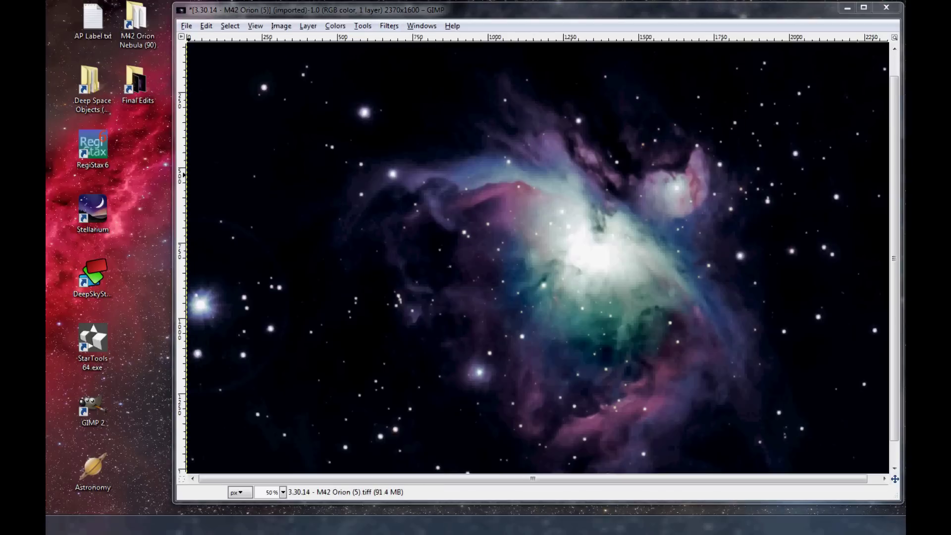
drag(530, 86, 791, 14)
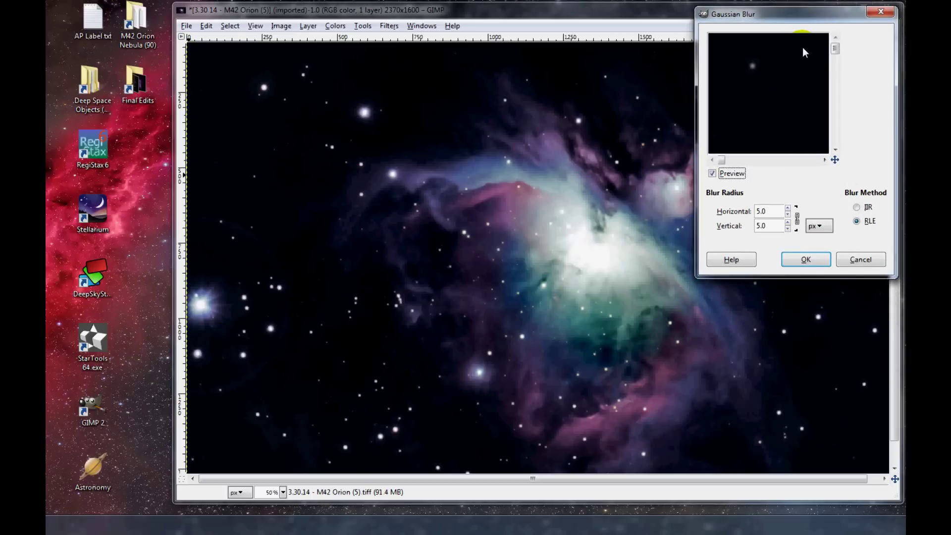
drag(837, 46, 836, 102)
drag(721, 159, 773, 165)
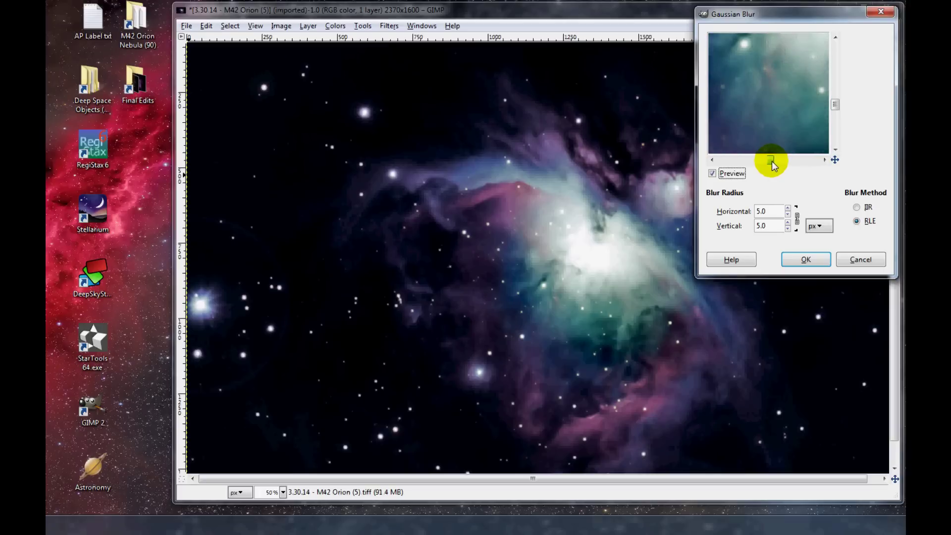
drag(772, 165, 768, 164)
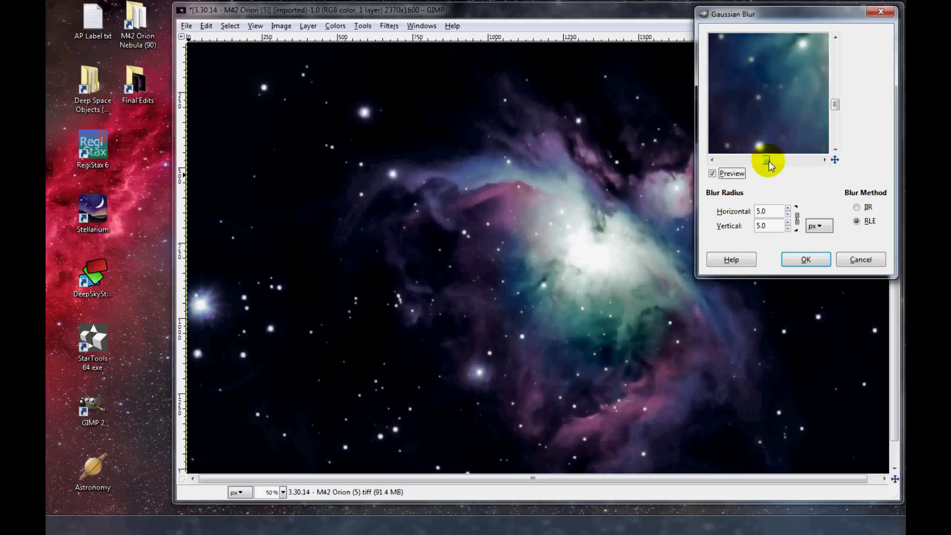
Set the horizontal and vertical blur radius to 2.0 px, compare with the preview and apply the Gaussian blur
click(712, 173)
click(788, 229)
click(788, 228)
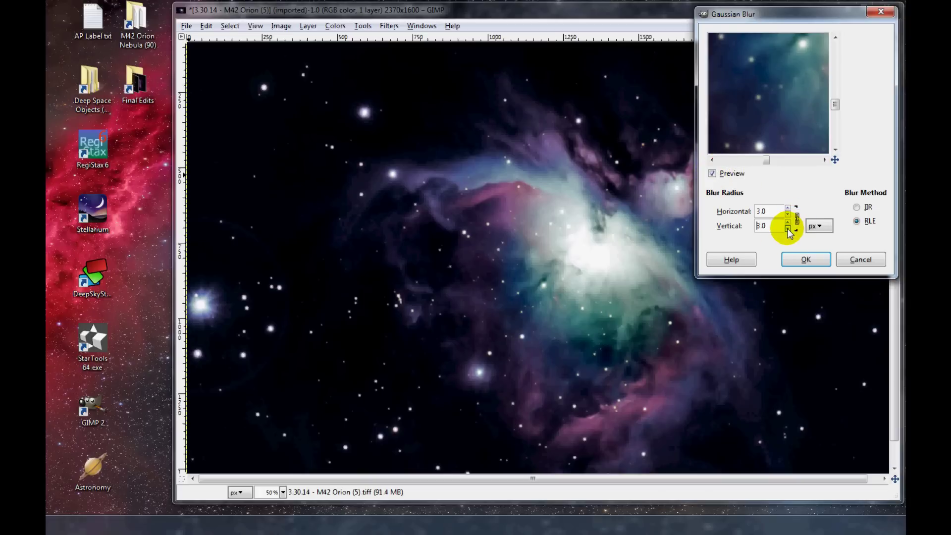
click(712, 173)
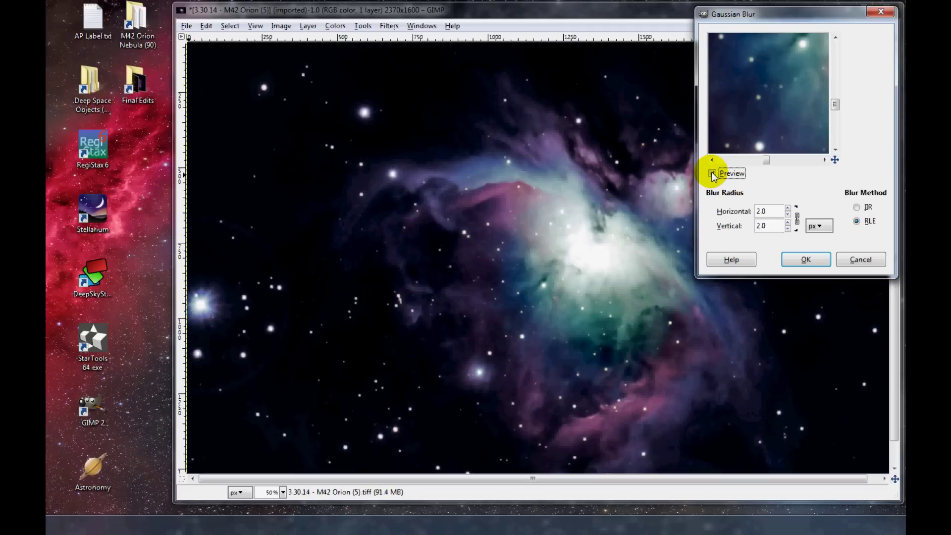
click(804, 262)
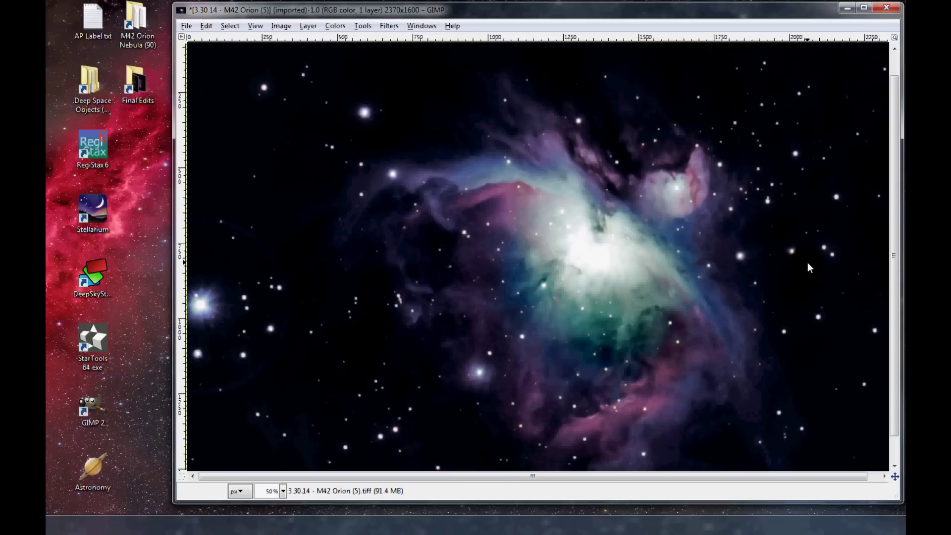
Open the Sharpen filter and position its preview on the boundary between the bright nebula core and the dark dust above it
click(391, 27)
mouse_move(415, 110)
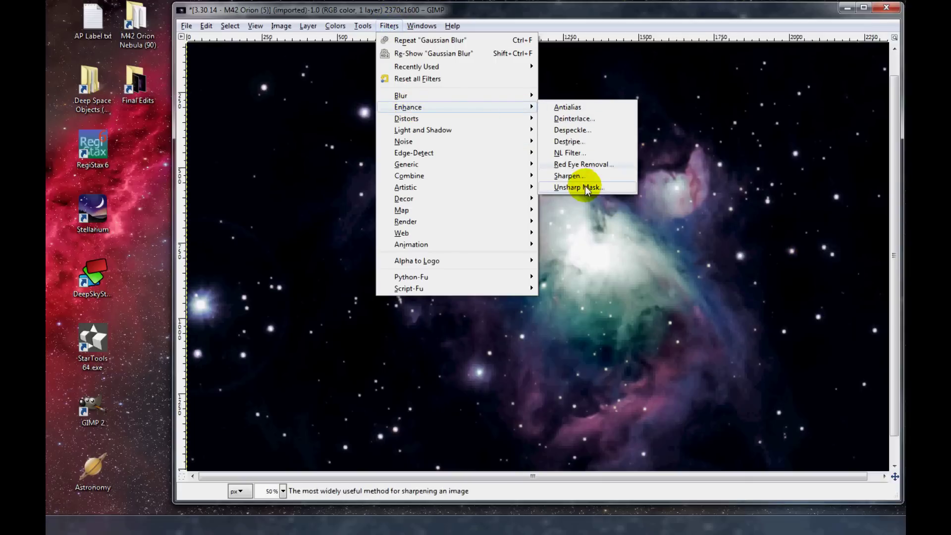
click(567, 176)
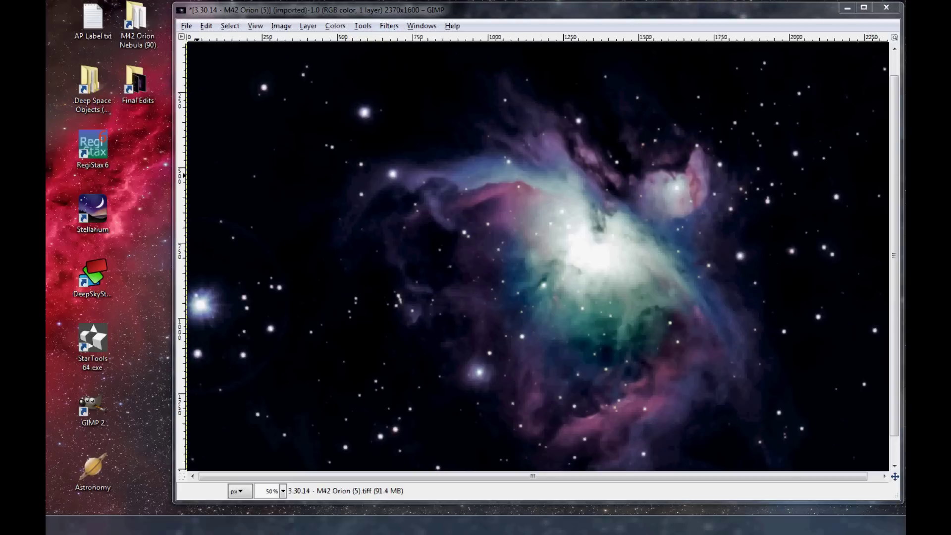
drag(806, 46, 792, 21)
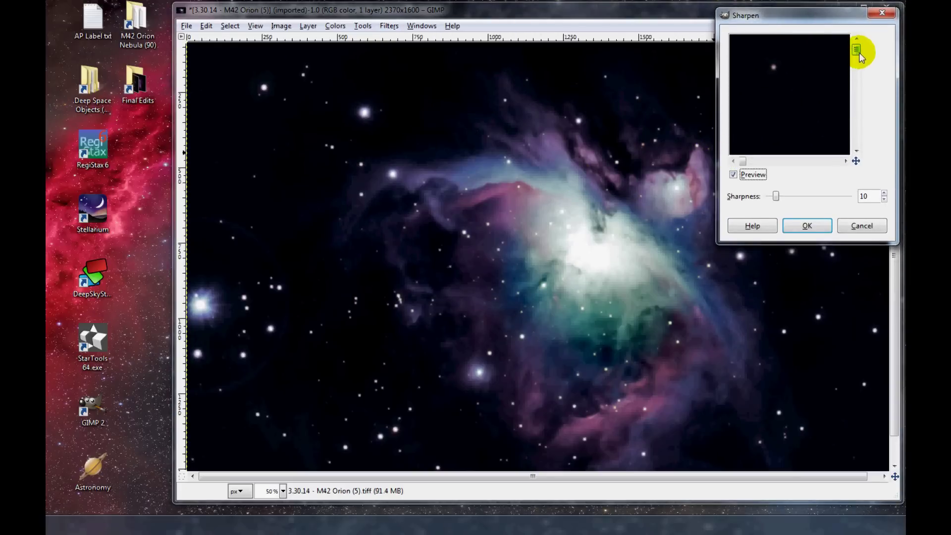
drag(858, 70, 856, 106)
drag(747, 159, 799, 157)
drag(855, 106, 855, 76)
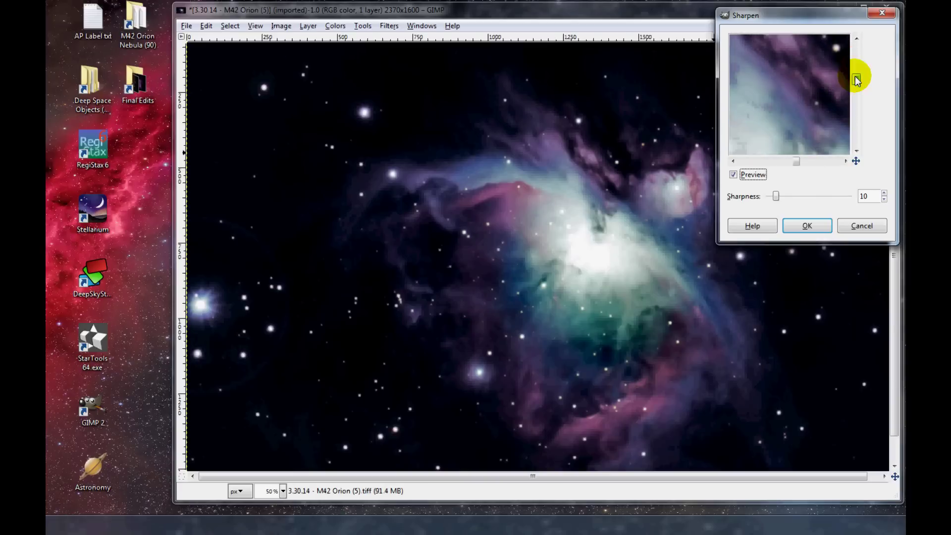
Try a sharpness of 29, raise it to 32, compare with the unsharpened preview and apply the sharpening
drag(777, 197, 792, 197)
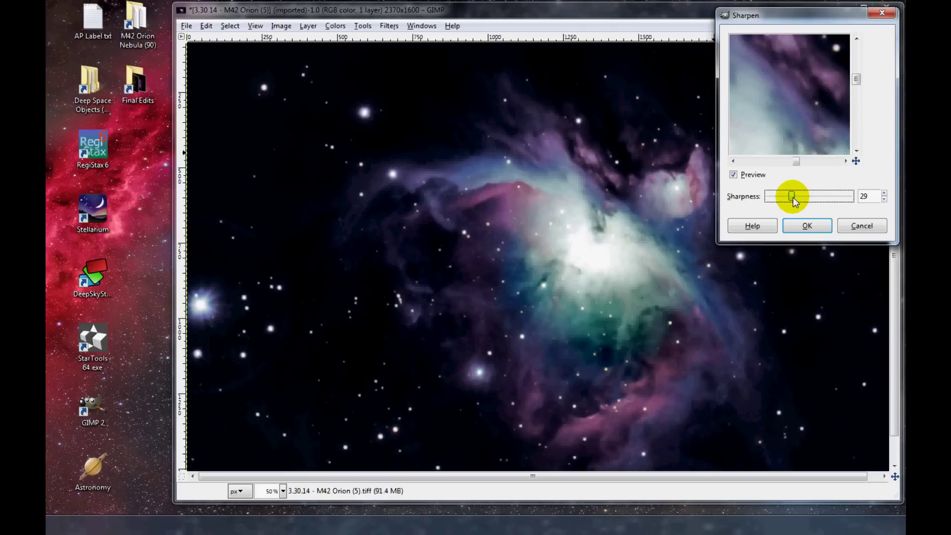
click(734, 176)
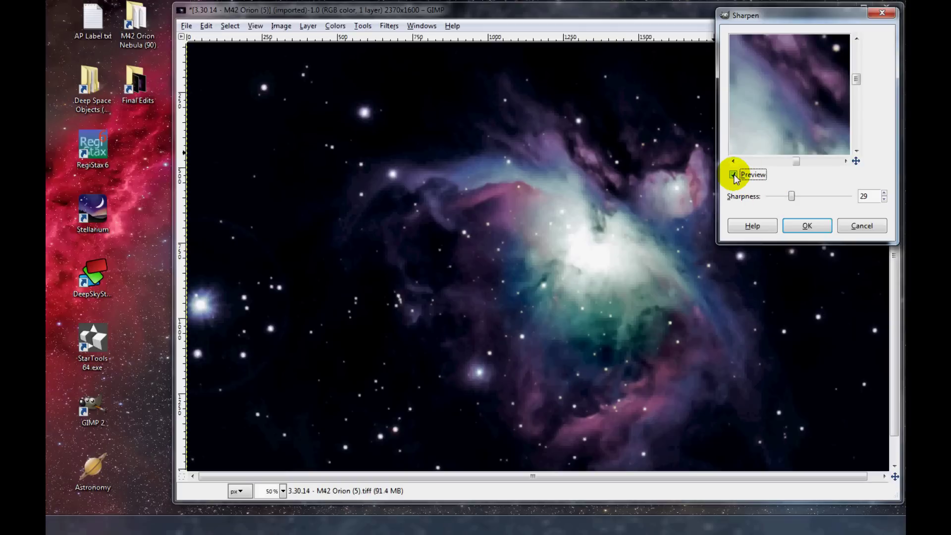
click(733, 175)
click(734, 175)
drag(798, 199, 796, 196)
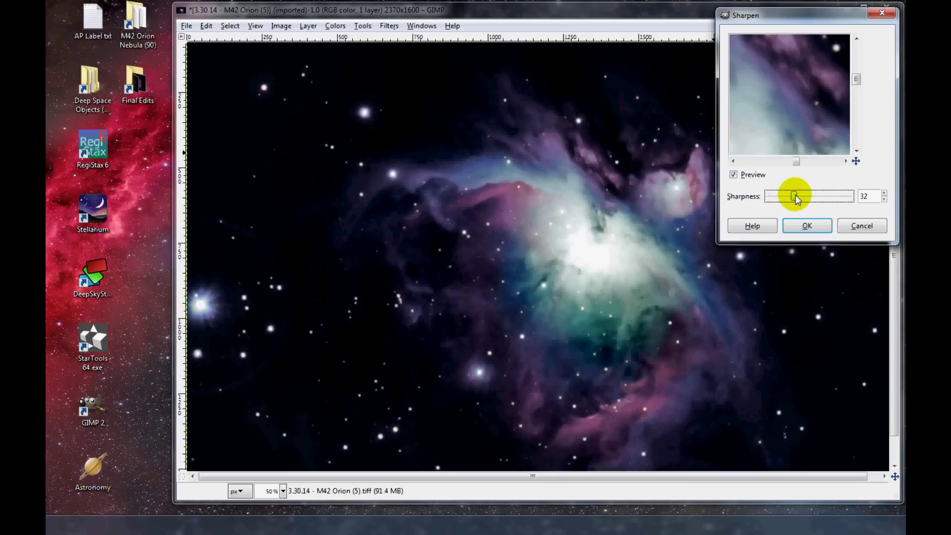
click(733, 175)
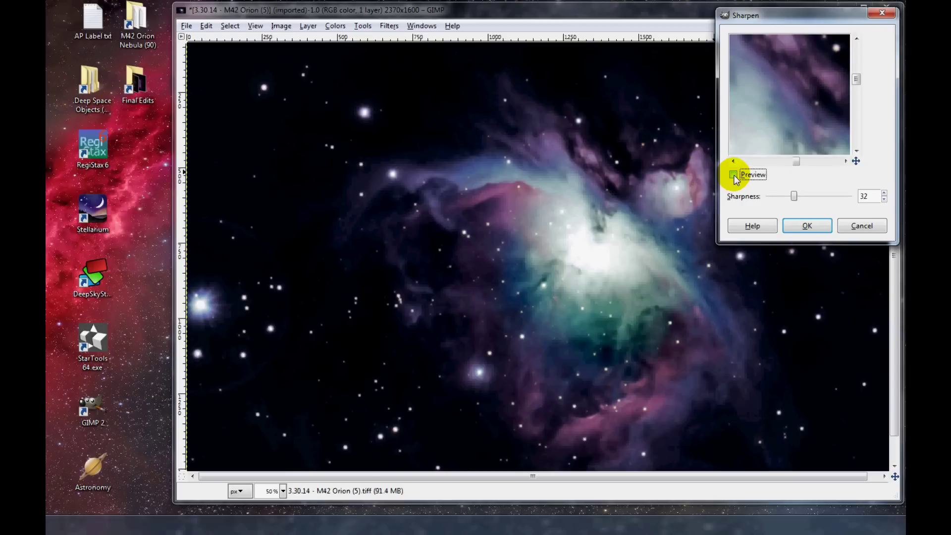
click(733, 175)
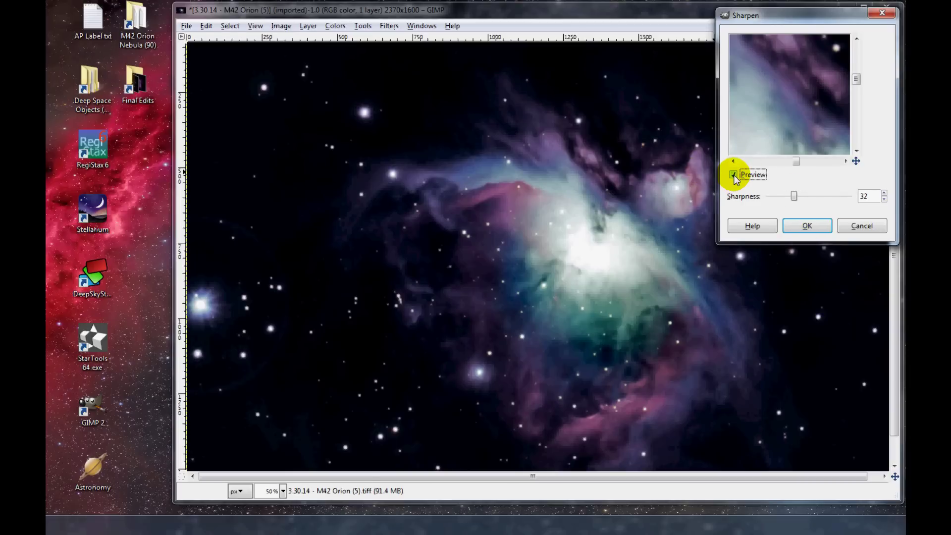
click(810, 226)
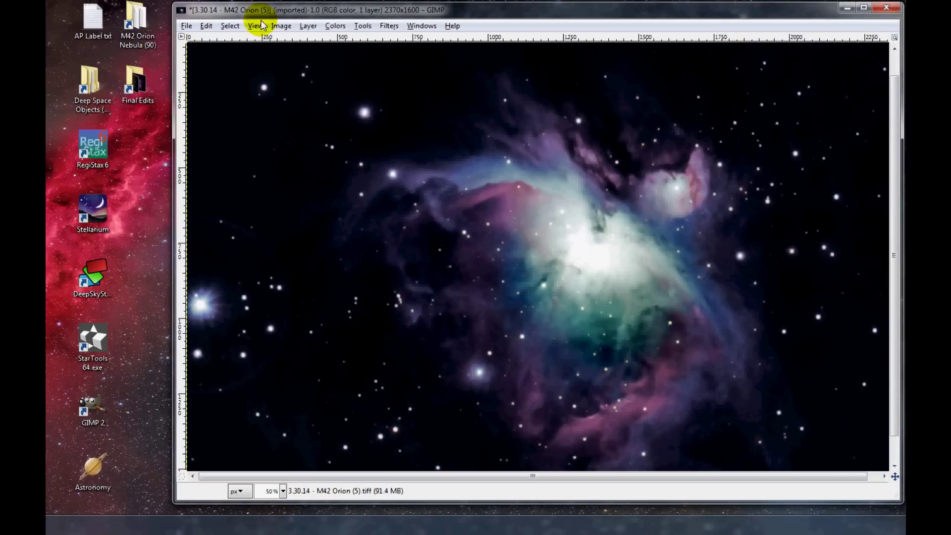
Open the Supernova light effect filter and move its dialog clear of the left part of the nebula image
click(388, 27)
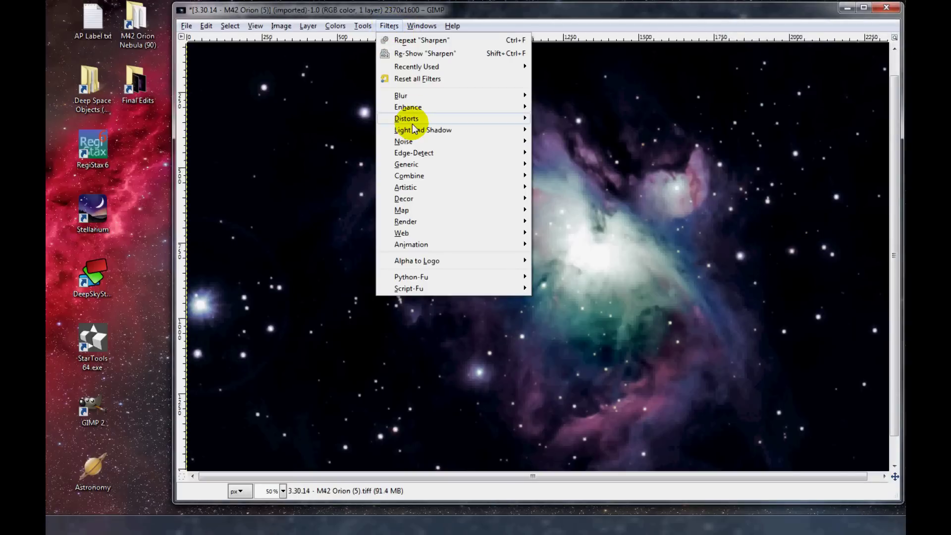
mouse_move(415, 126)
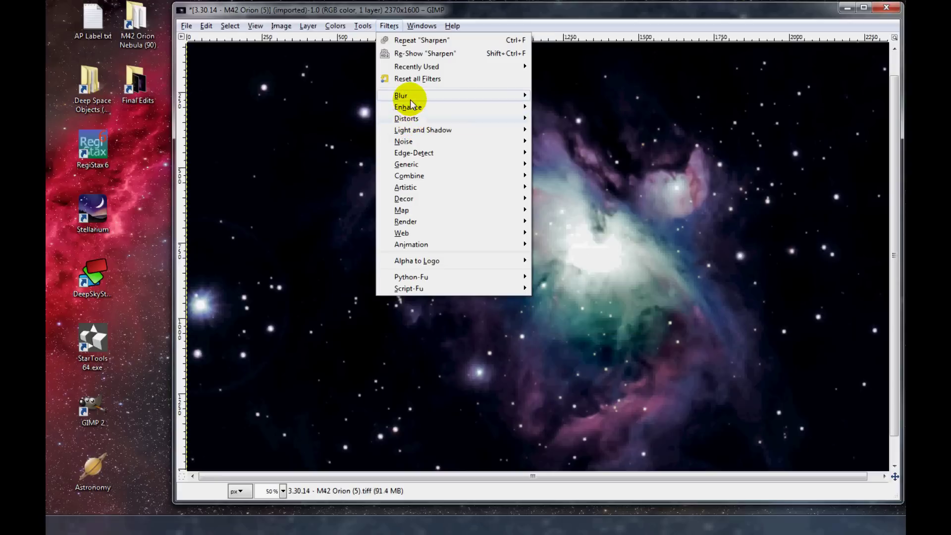
mouse_move(414, 110)
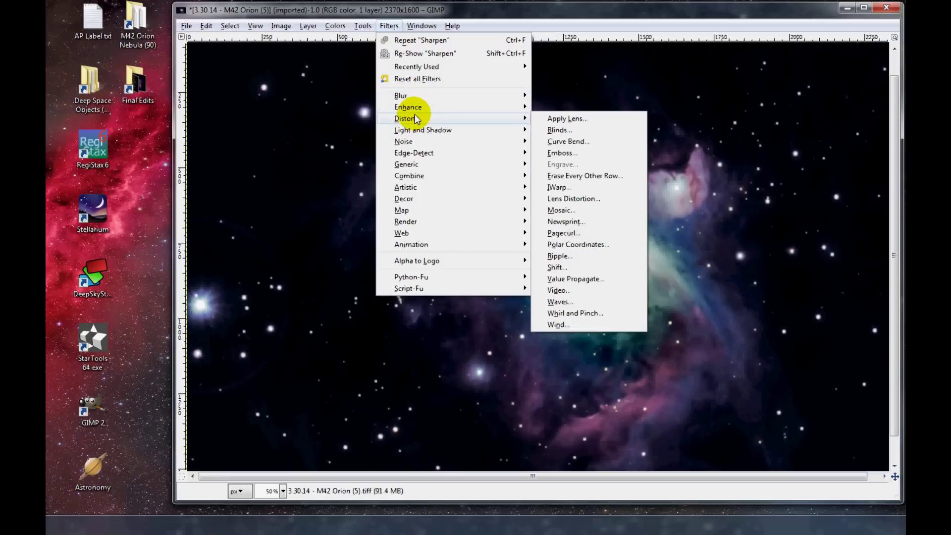
mouse_move(418, 132)
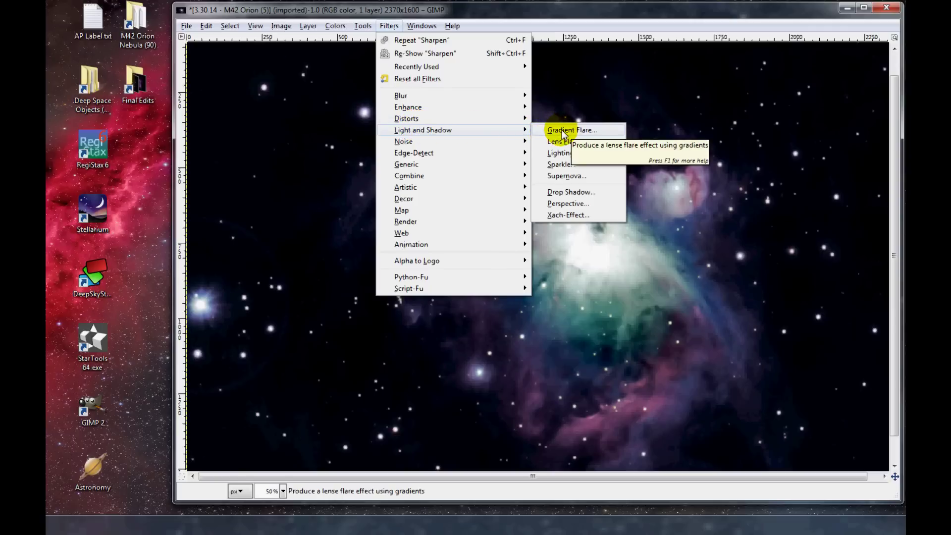
click(568, 176)
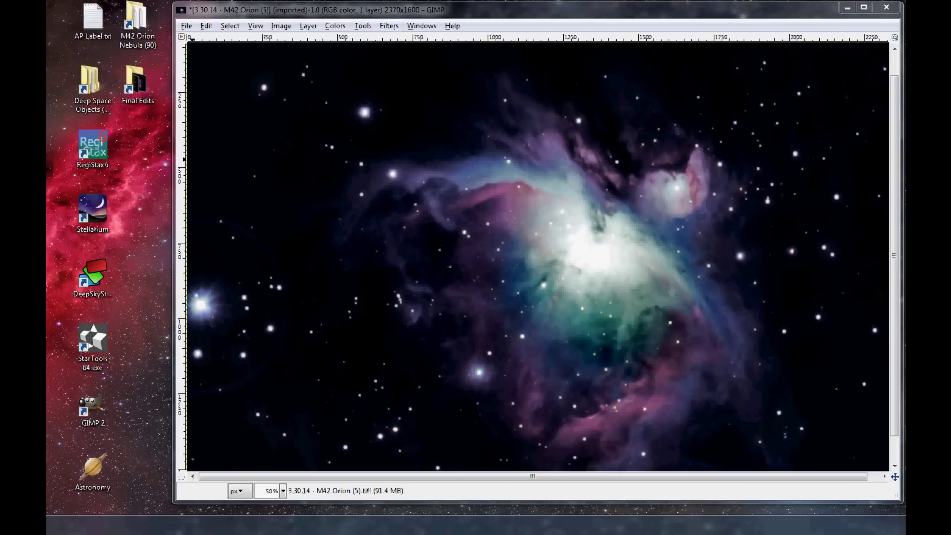
drag(394, 78, 800, 25)
click(817, 103)
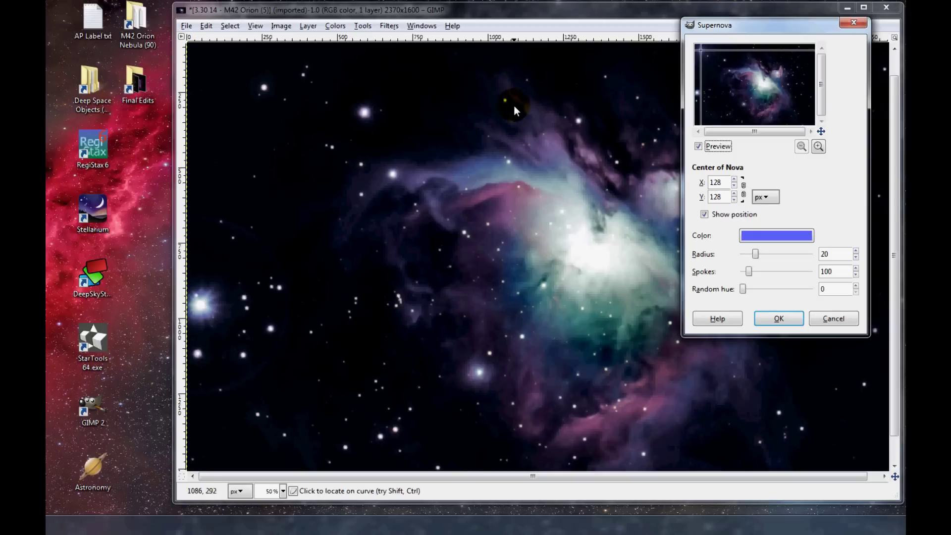
Zoom the Supernova preview in on the bright star above the nebula's left arm and set the nova centre there at X 591, Y 318
click(818, 146)
click(818, 146)
click(819, 146)
drag(820, 85, 819, 64)
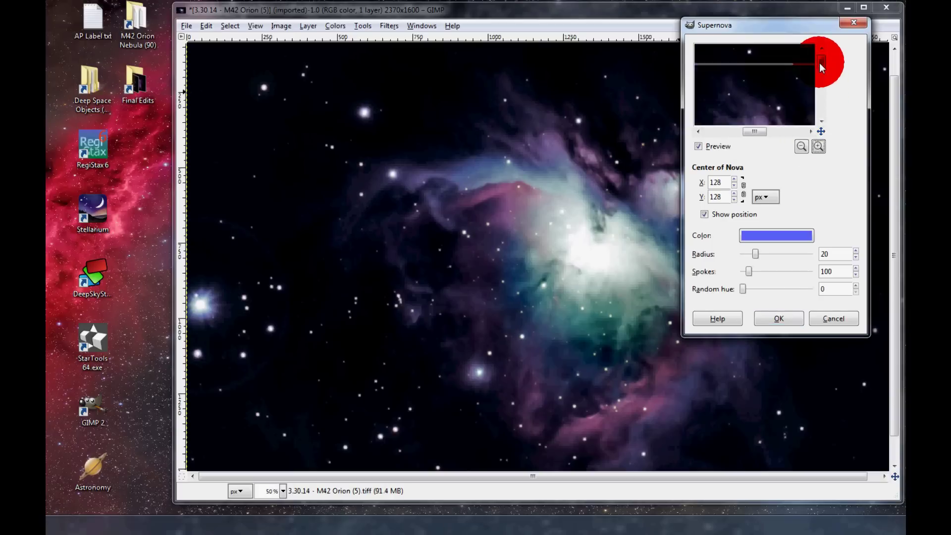
drag(753, 132, 722, 132)
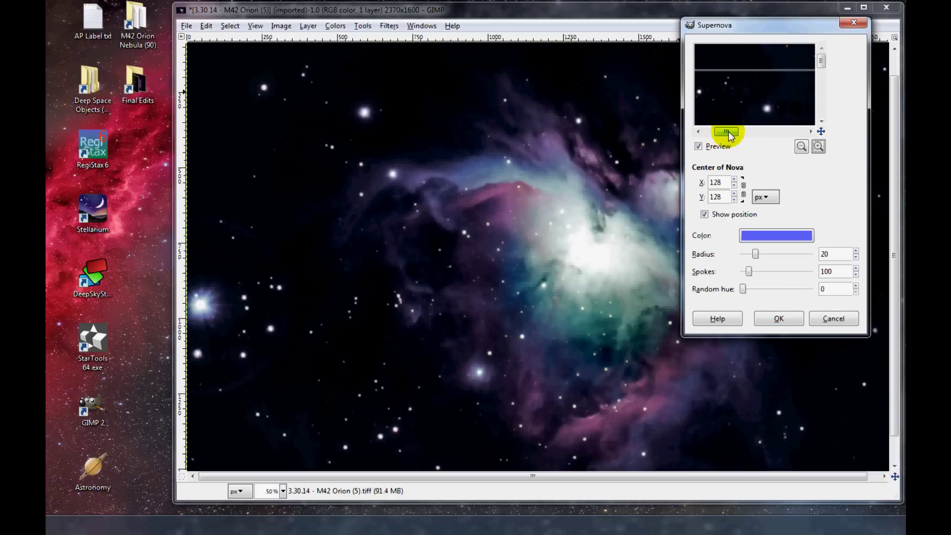
drag(820, 64, 819, 74)
drag(715, 132, 734, 134)
mouse_move(821, 66)
mouse_down()
mouse_move(807, 71)
mouse_move(821, 63)
mouse_up()
click(818, 146)
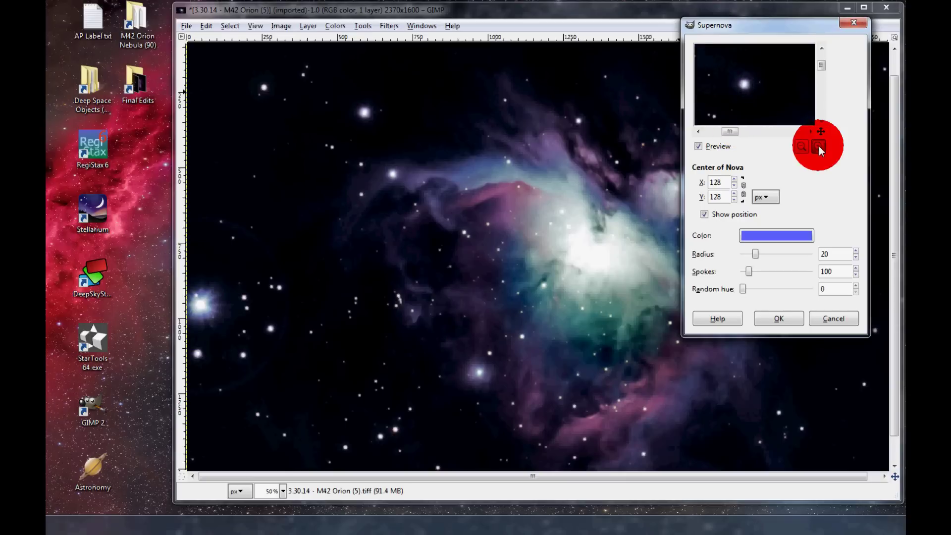
drag(736, 133, 736, 133)
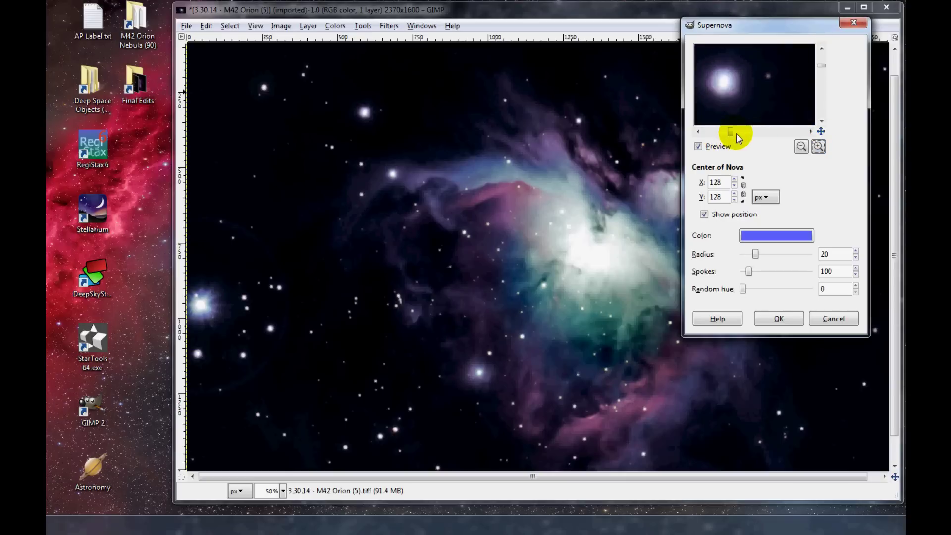
click(724, 83)
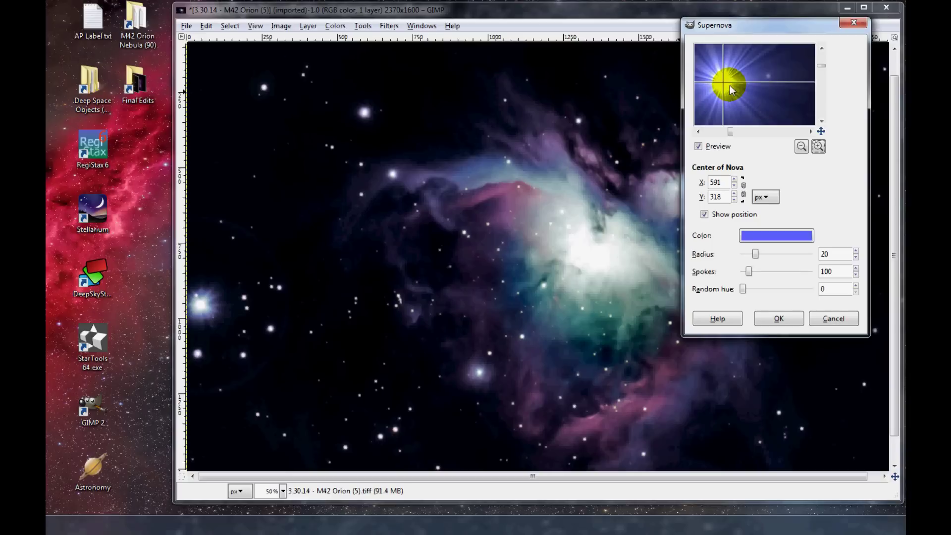
drag(730, 131, 728, 132)
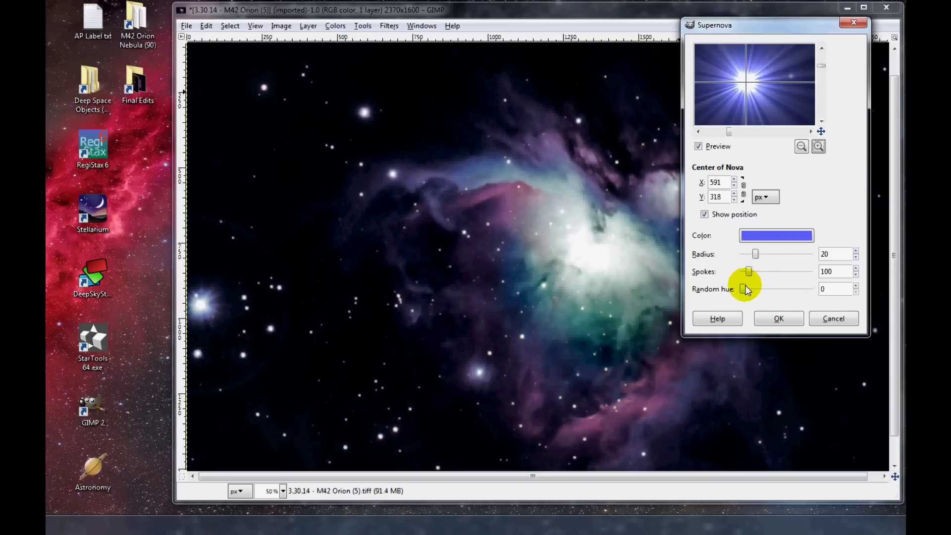
Set the supernova's radius to 14, spokes to 60 and random hue to 3, and apply it to the star
click(855, 257)
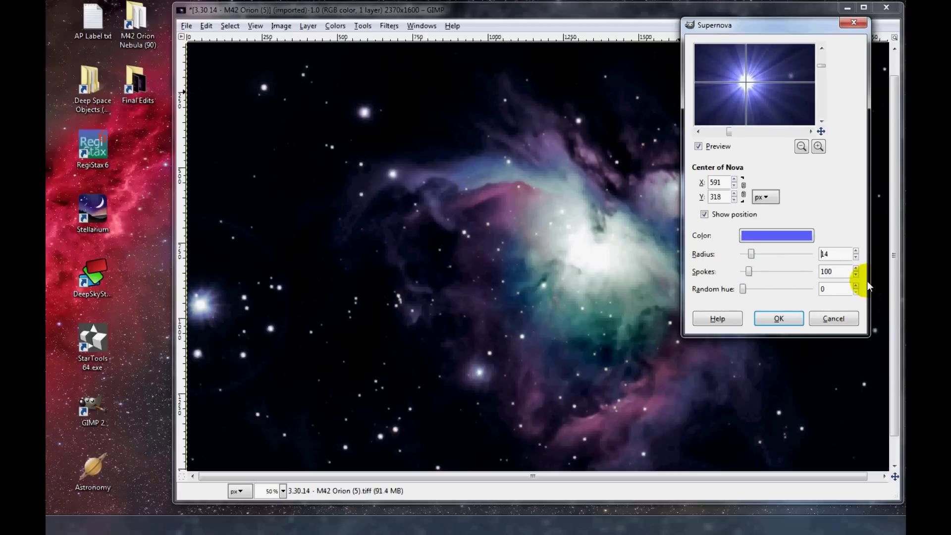
click(856, 274)
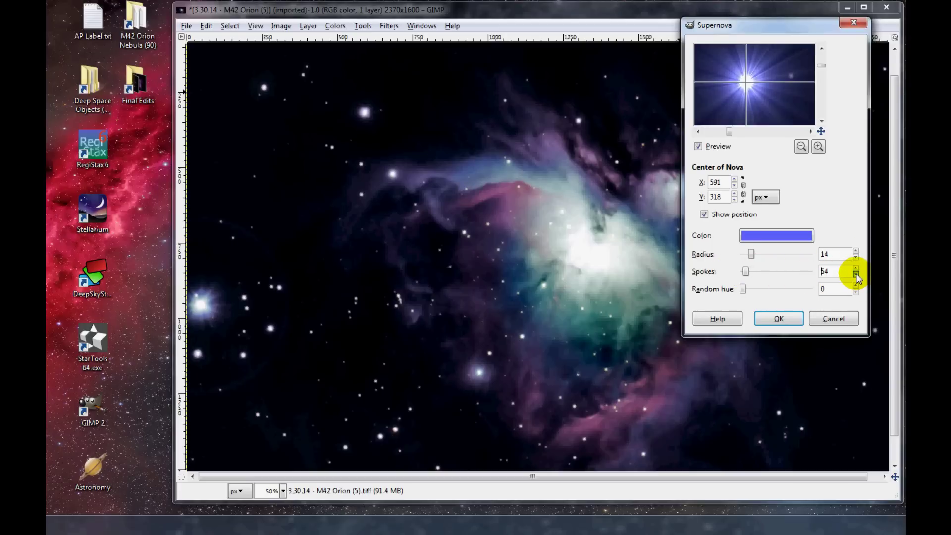
click(857, 269)
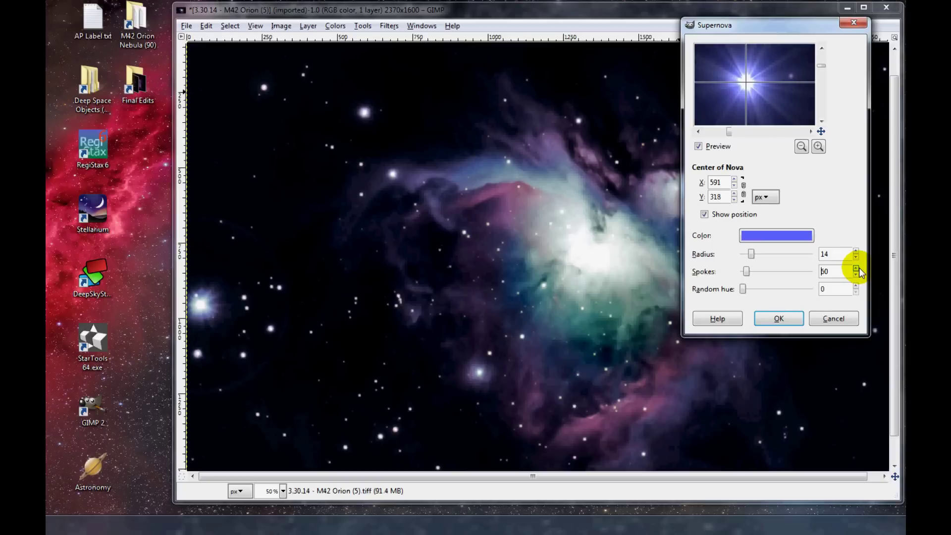
click(857, 286)
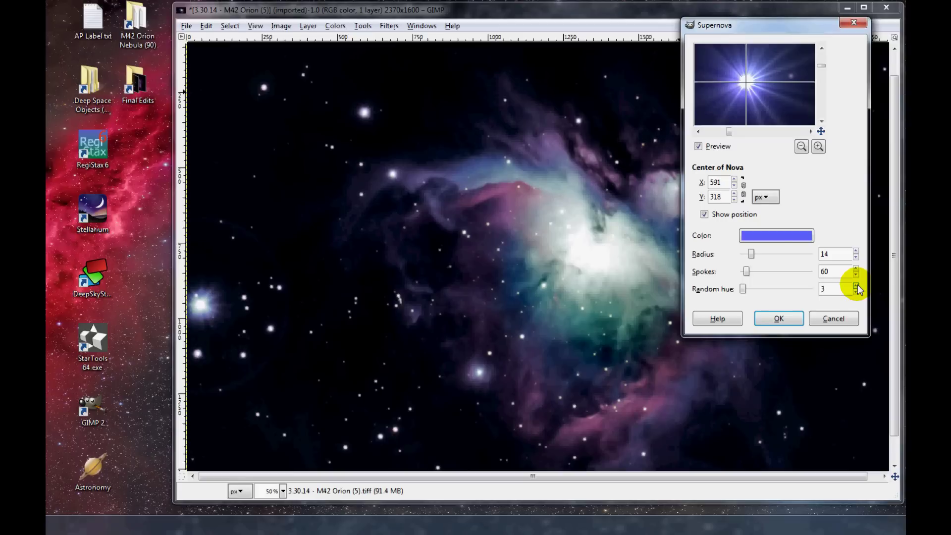
click(855, 286)
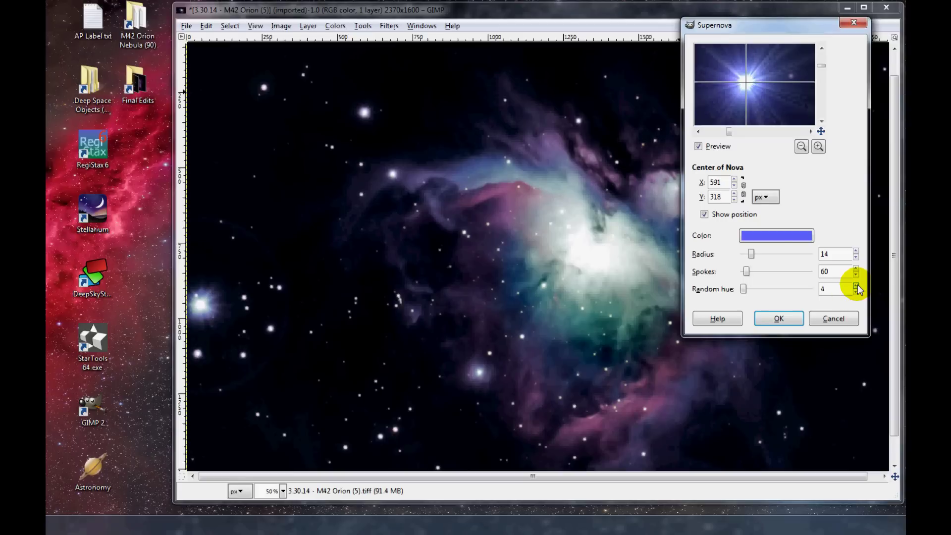
click(856, 293)
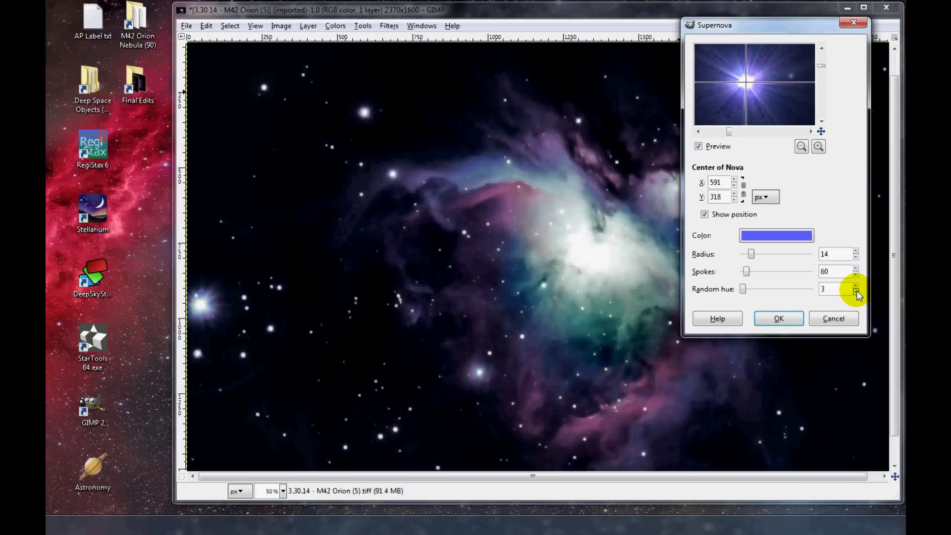
click(787, 320)
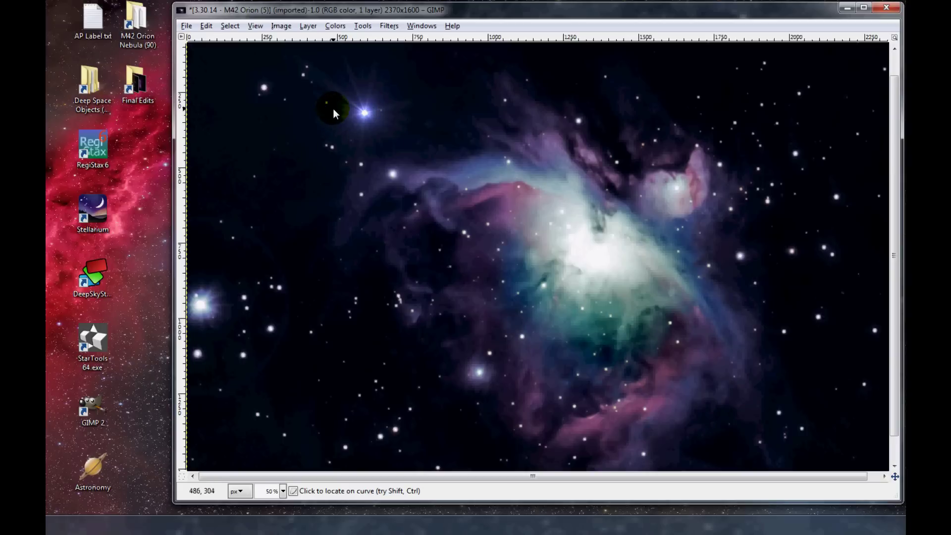
Undo the Supernova effect
click(206, 26)
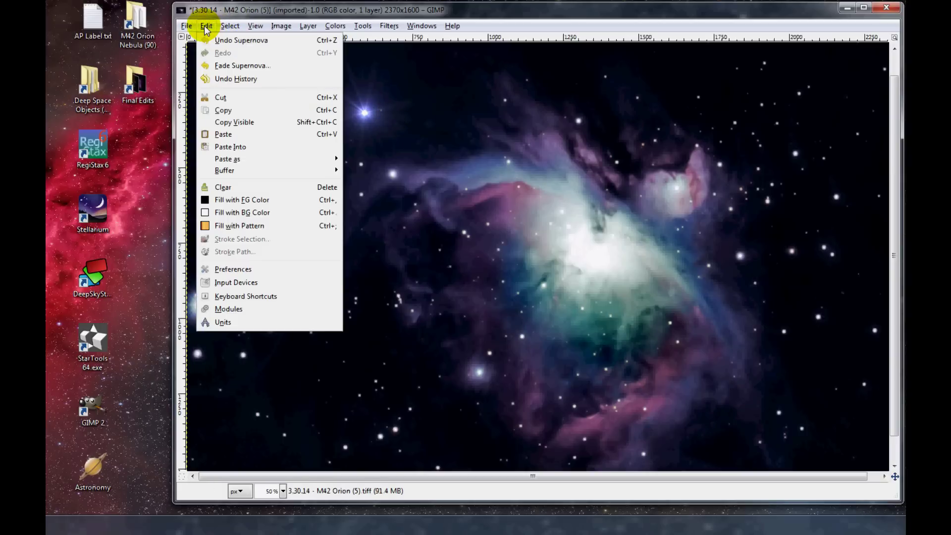
click(244, 41)
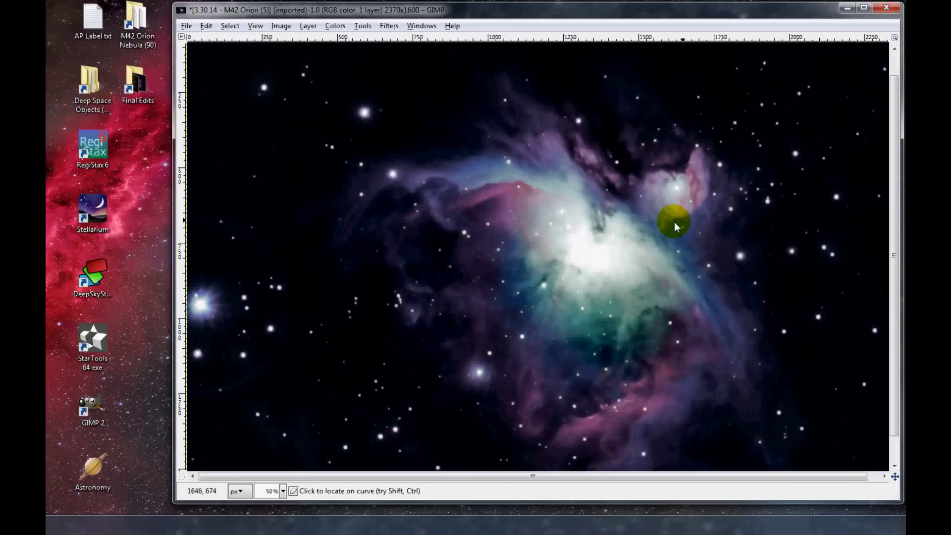
click(535, 224)
click(395, 172)
click(592, 292)
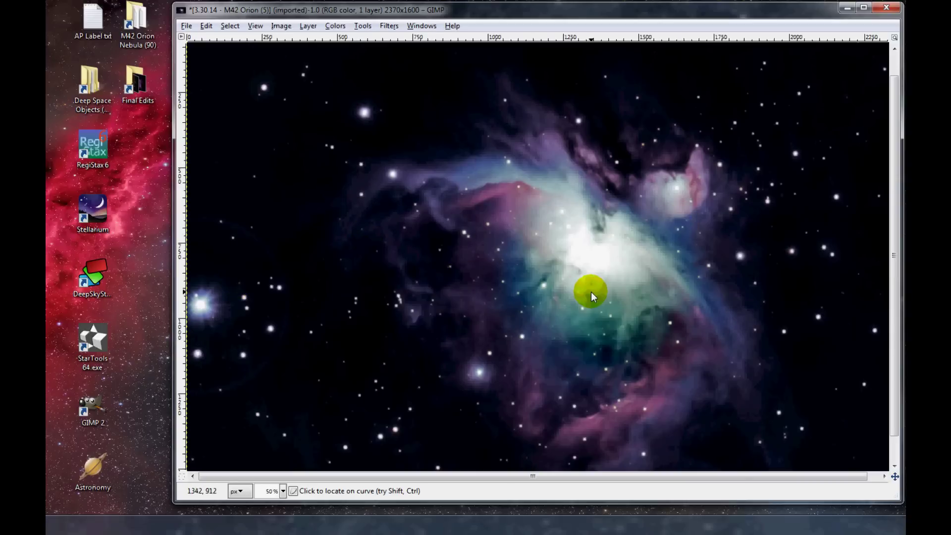
click(572, 186)
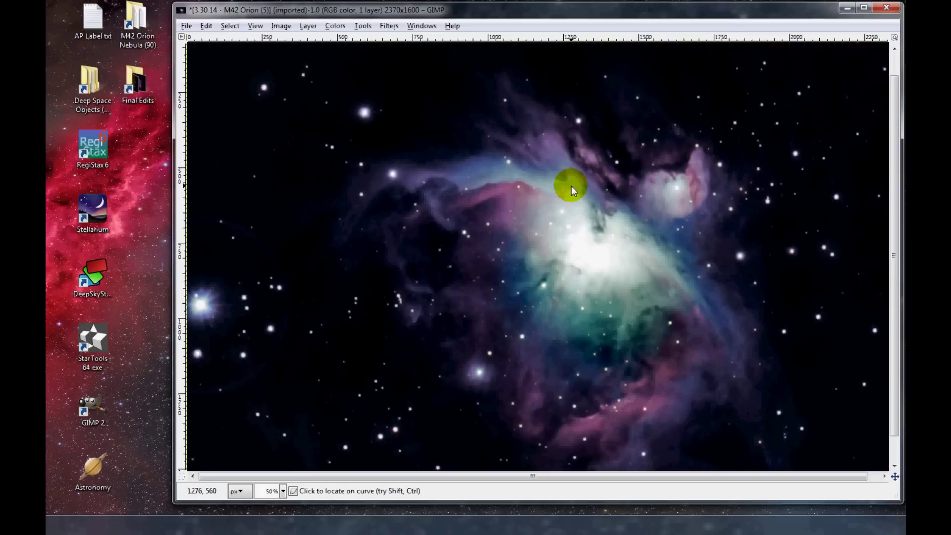
click(365, 112)
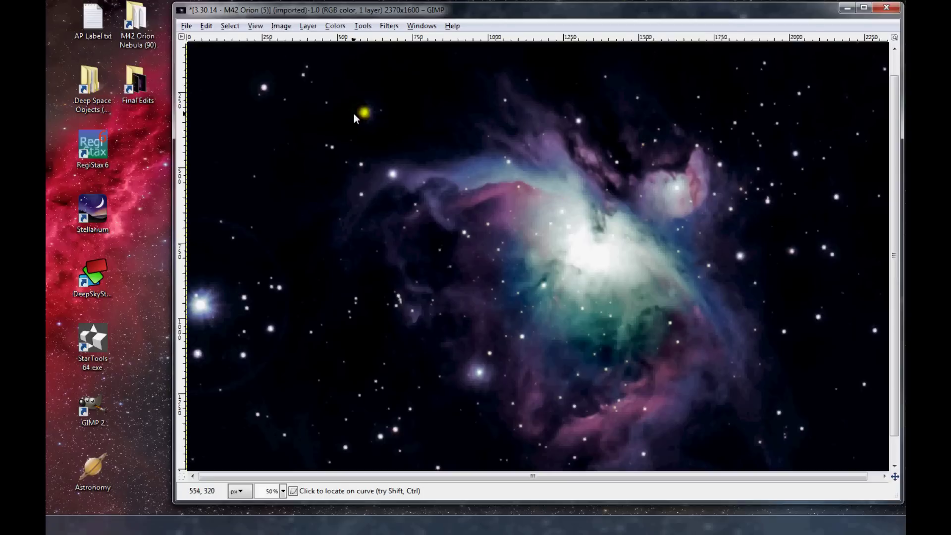
Set up an image export to the Final Edits folder as "3.30.14 - M42 Orion (5).jpg" with the JPEG image file filter
click(188, 27)
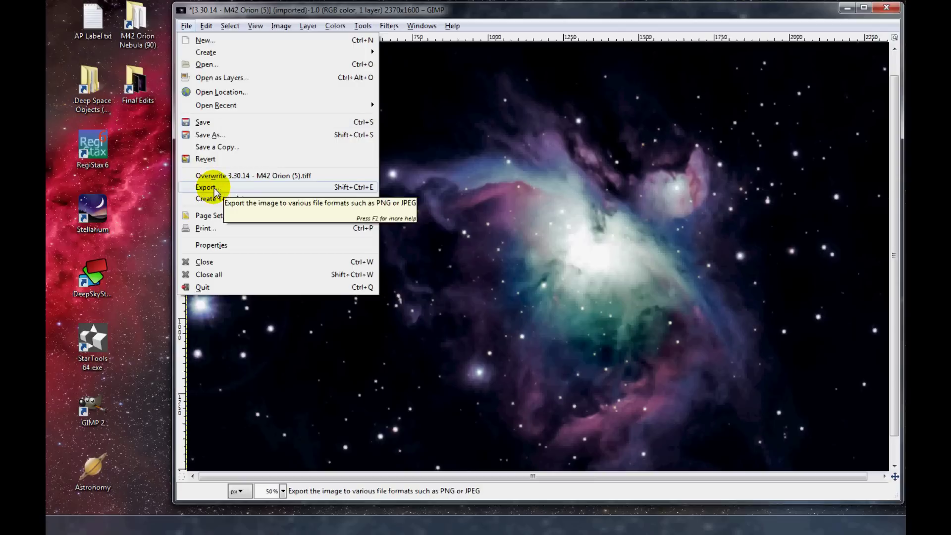
click(214, 189)
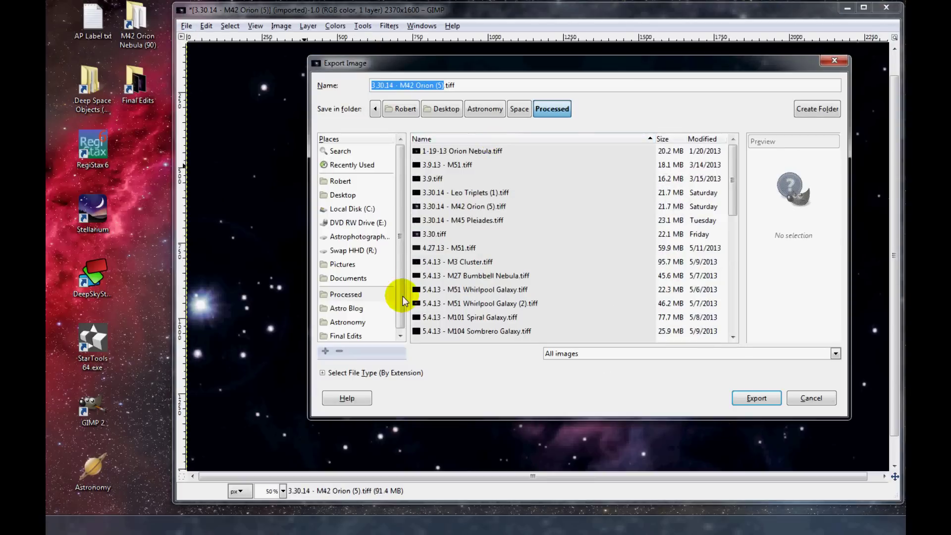
click(344, 334)
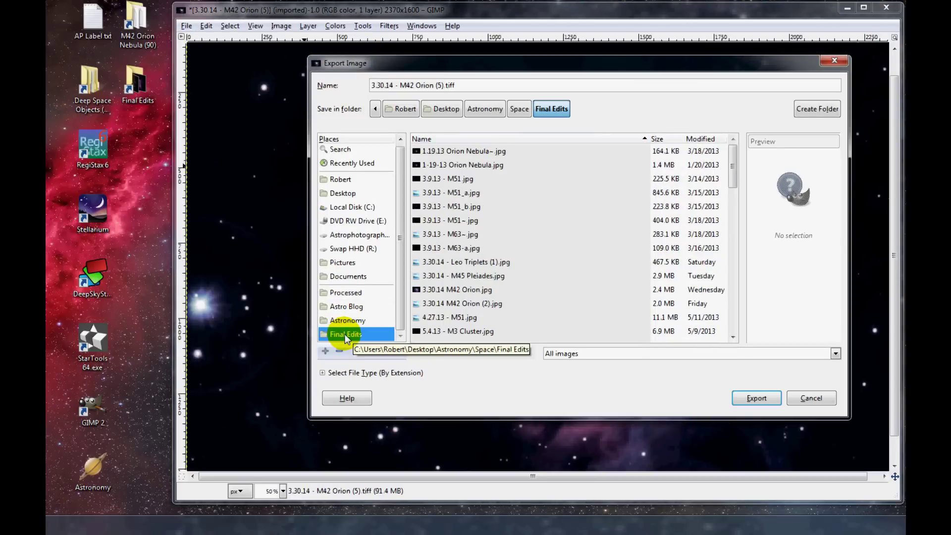
click(472, 87)
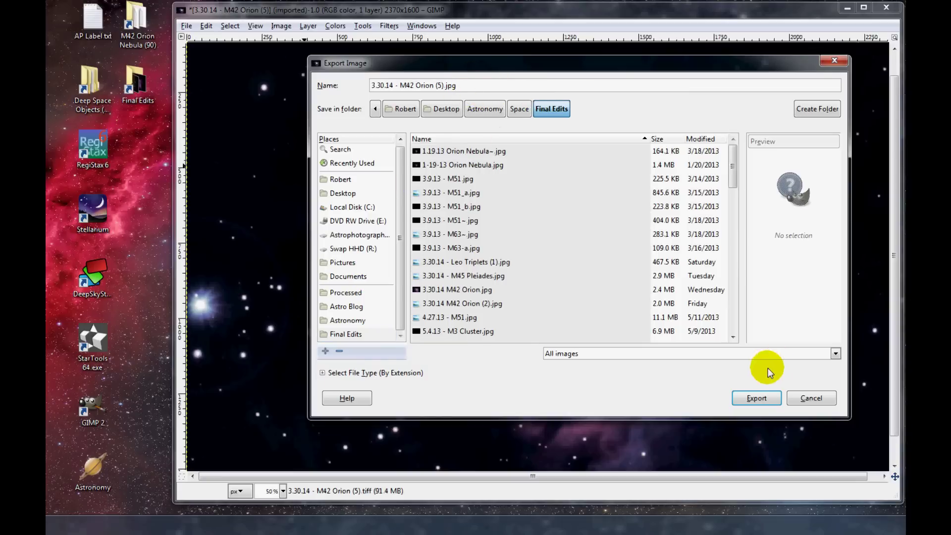
click(835, 353)
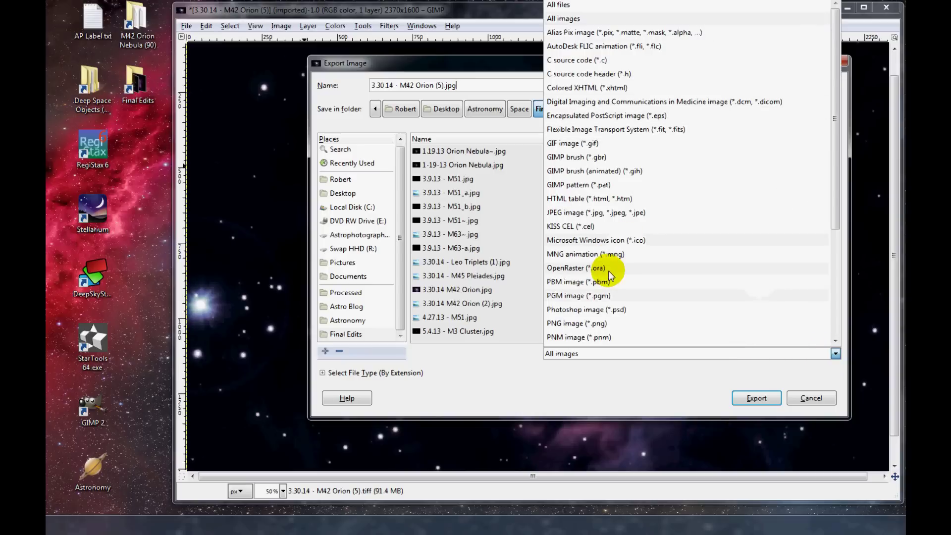
click(614, 212)
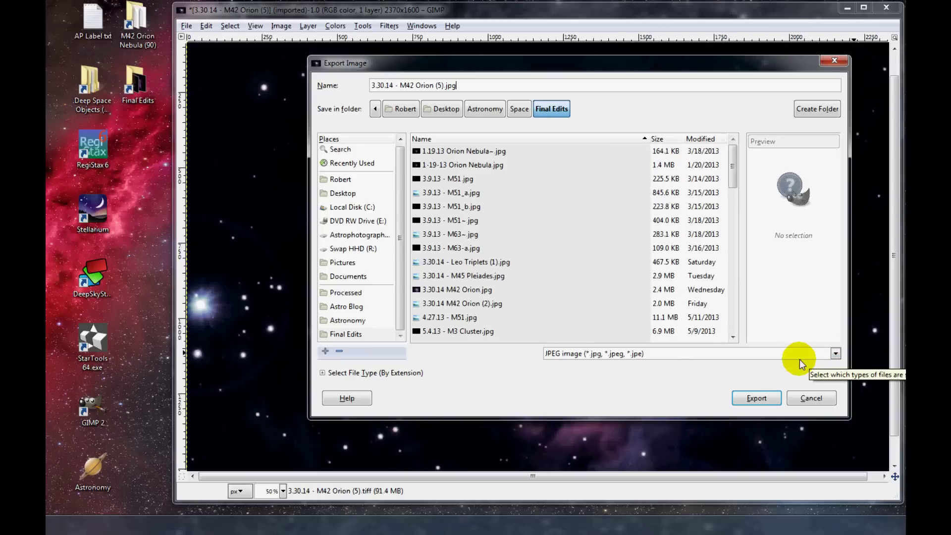
Export the image as JPEG at quality 90
click(760, 398)
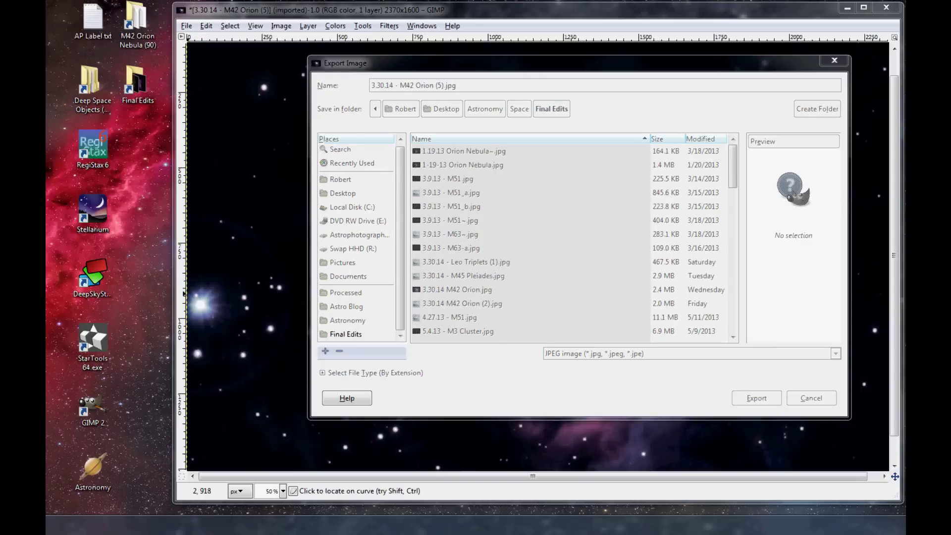
click(515, 169)
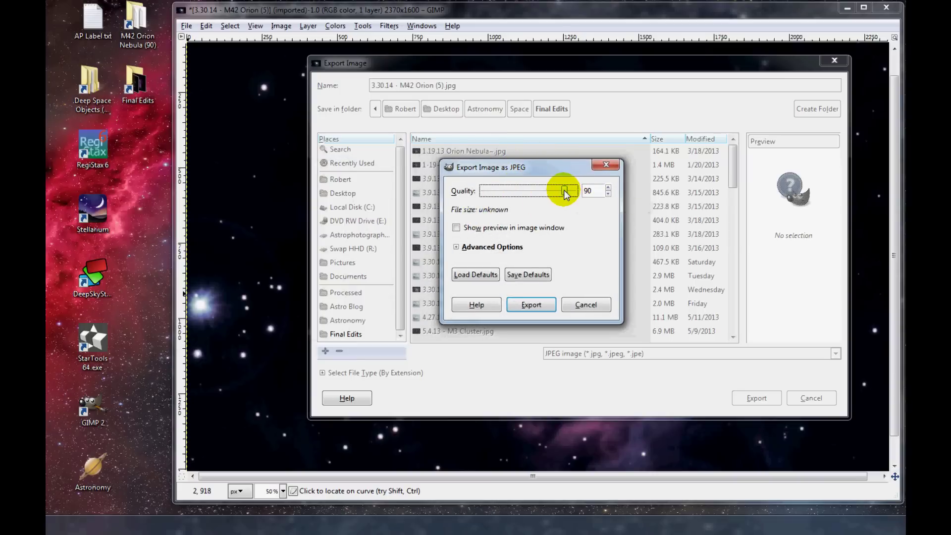
click(532, 304)
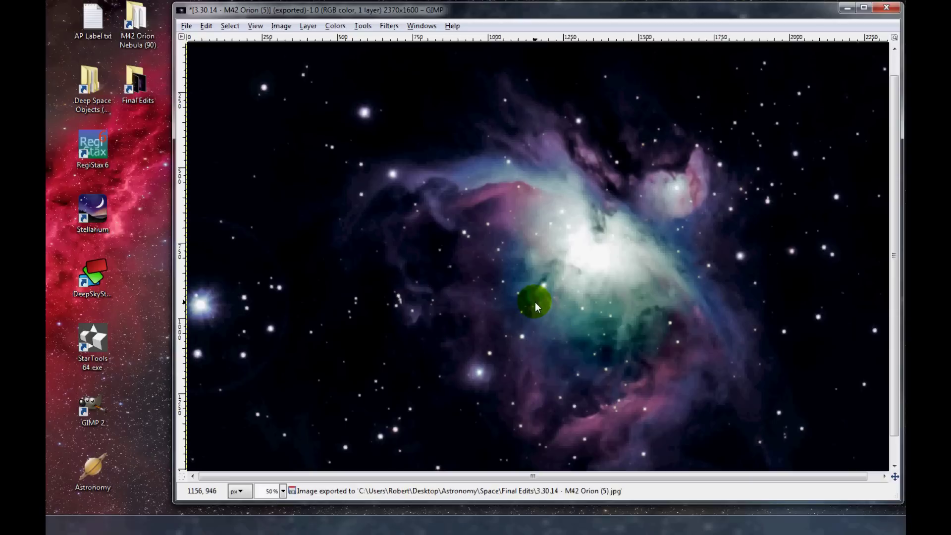
Quit the image editor
drag(900, 115, 895, 59)
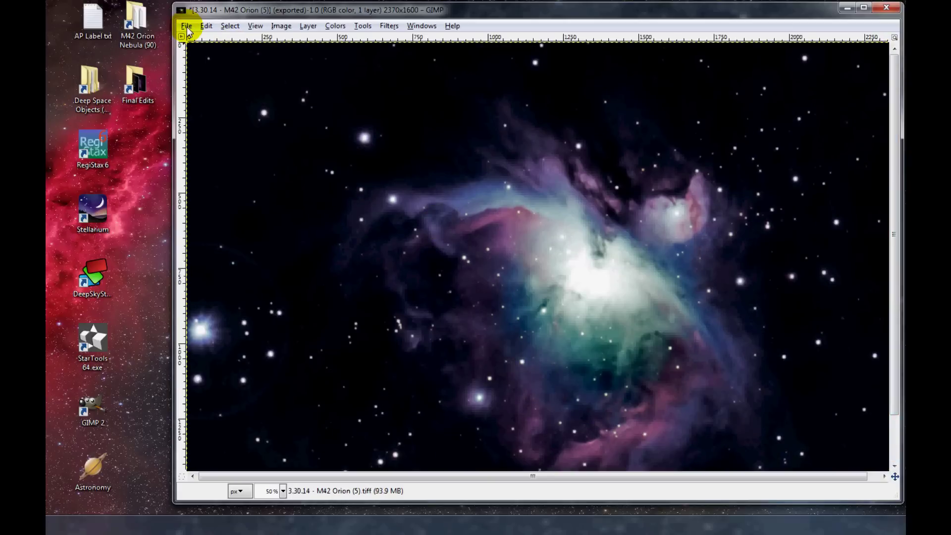
drag(891, 170, 895, 204)
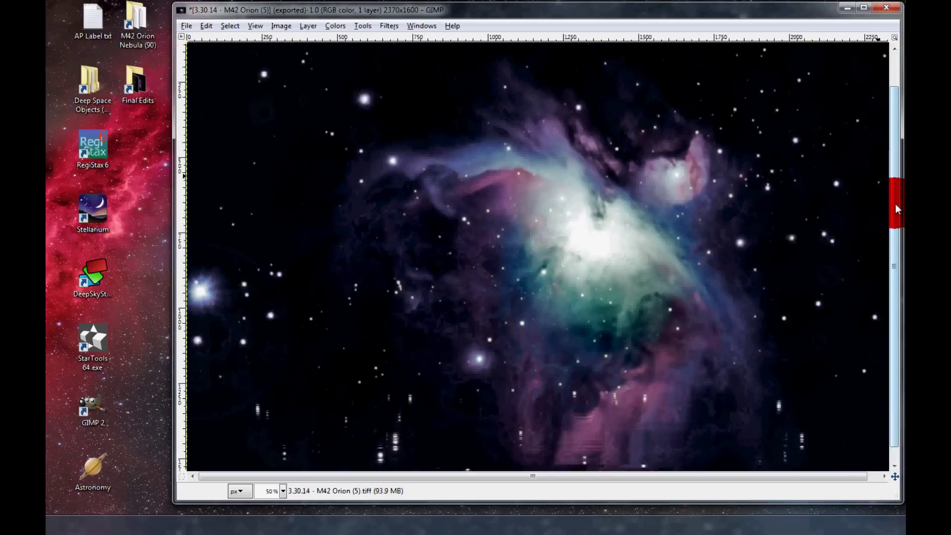
click(187, 27)
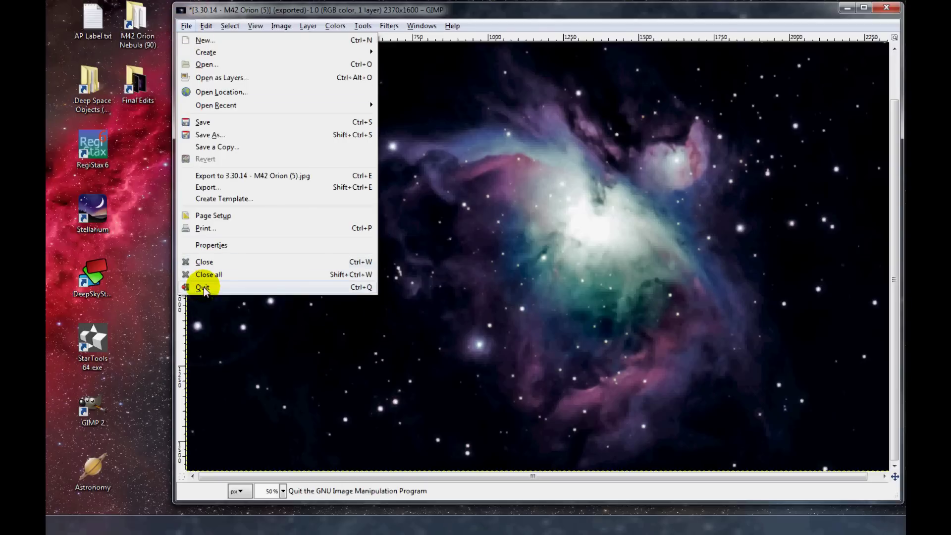
key(Escape)
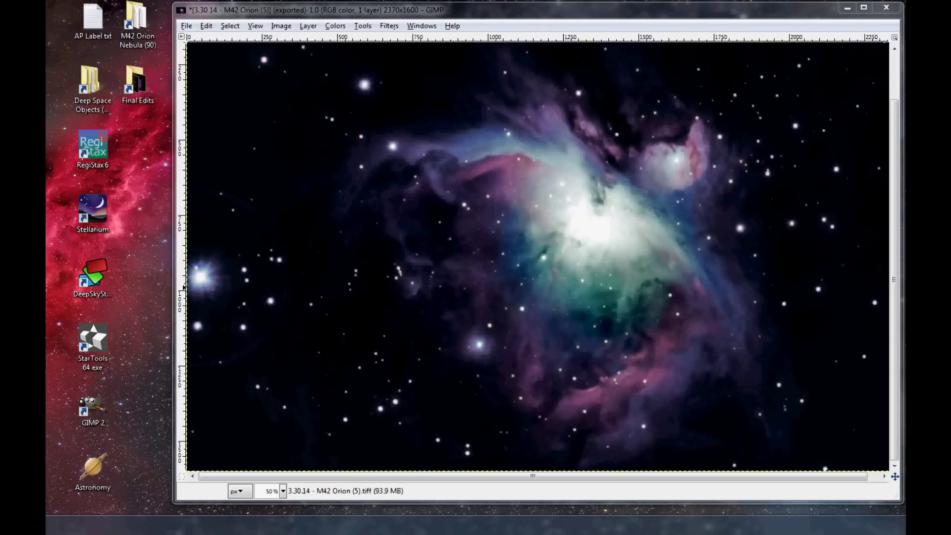